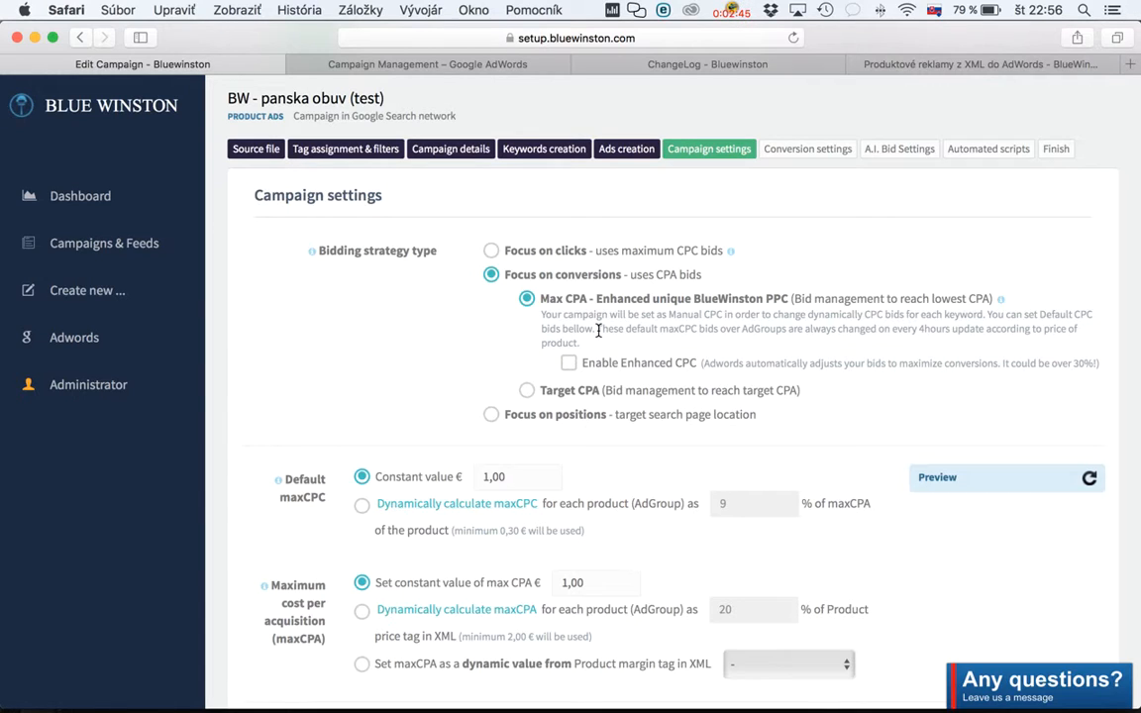
# Switch to Google AdWords and view the keywords of the BW - damska obuv campaign.
pyautogui.click(401, 64)
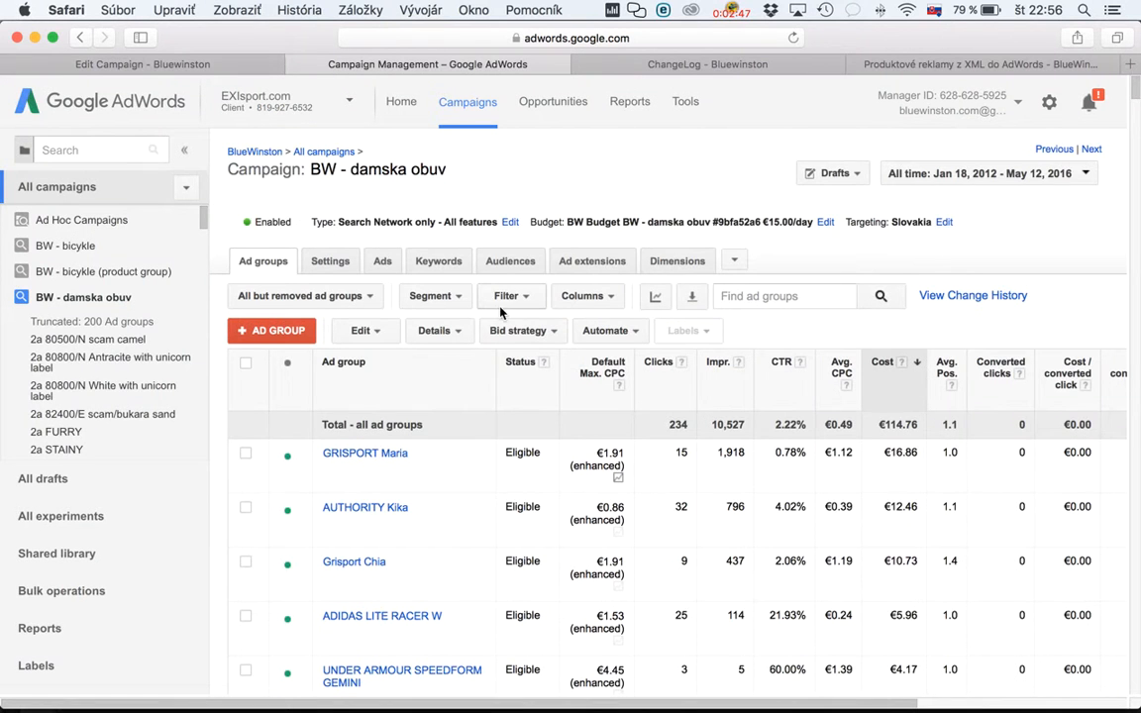
pyautogui.scroll(-1, 416, 416)
pyautogui.click(438, 233)
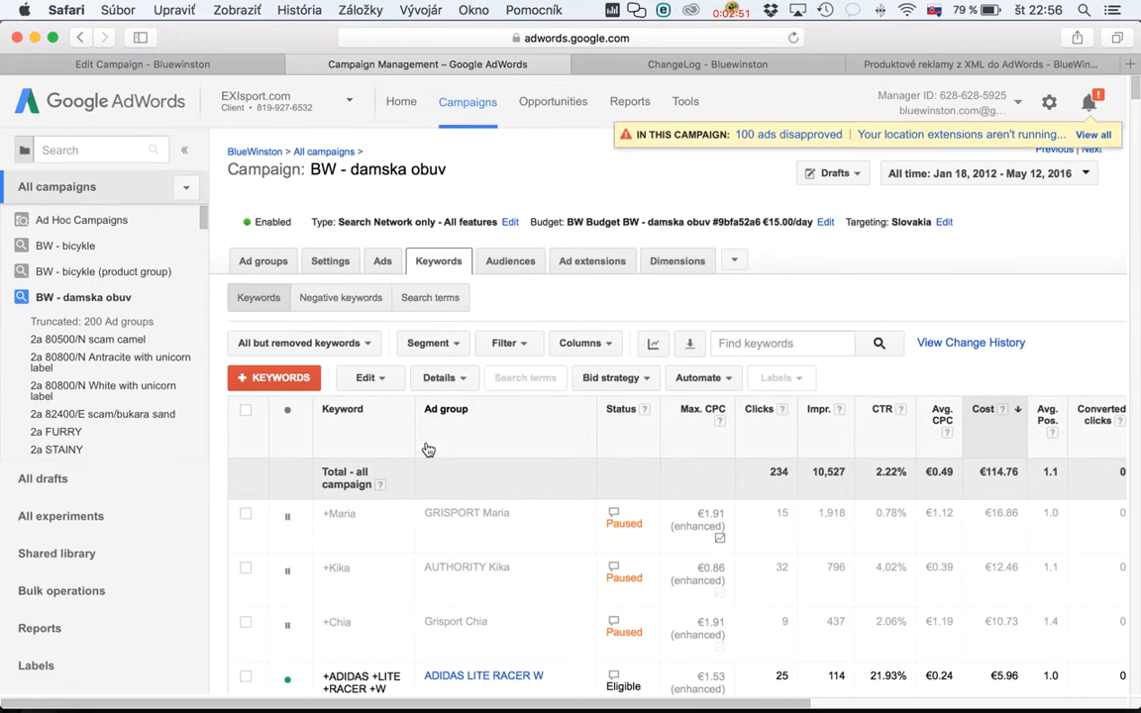
pyautogui.scroll(-3, 427, 449)
pyautogui.scroll(-1, 428, 450)
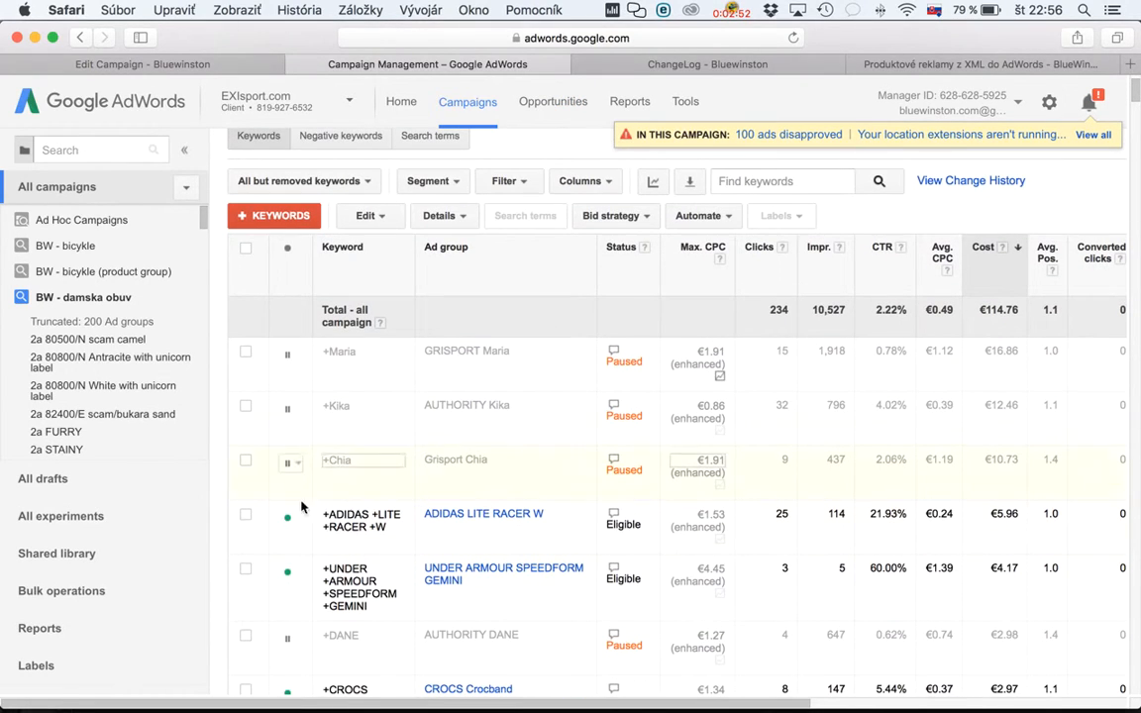
# Select the +ADIDAS +LITE +RACER +W keyword, check its assigned labels and look through the keyword list.
pyautogui.click(246, 517)
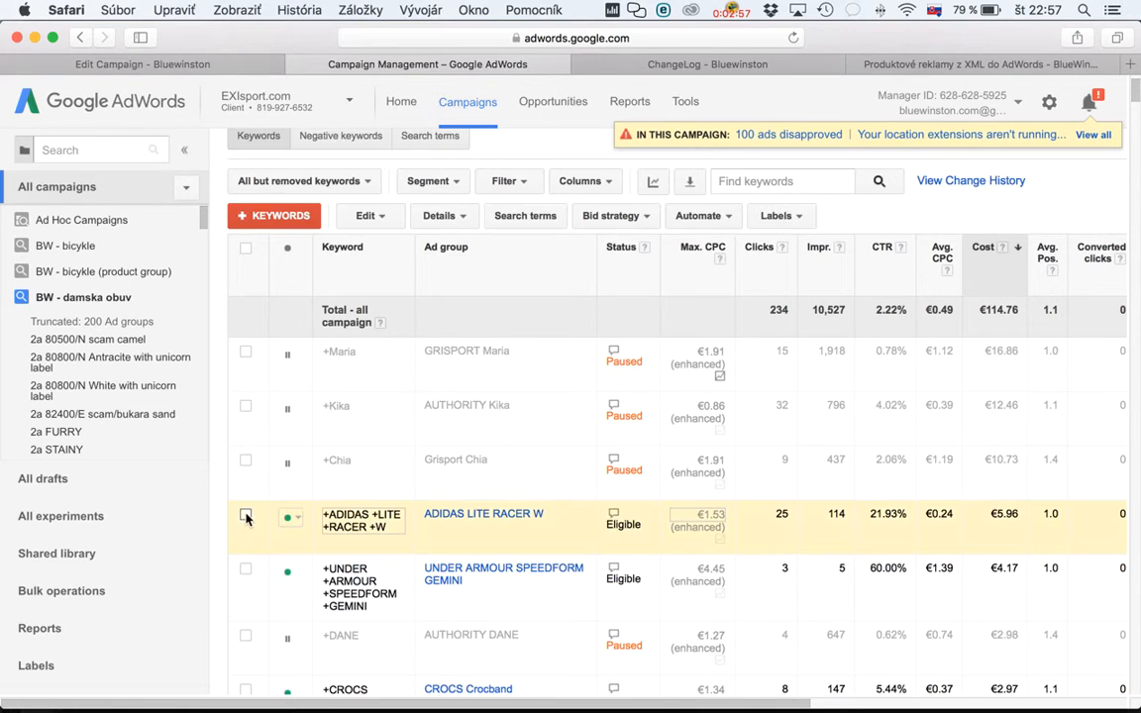
pyautogui.click(776, 215)
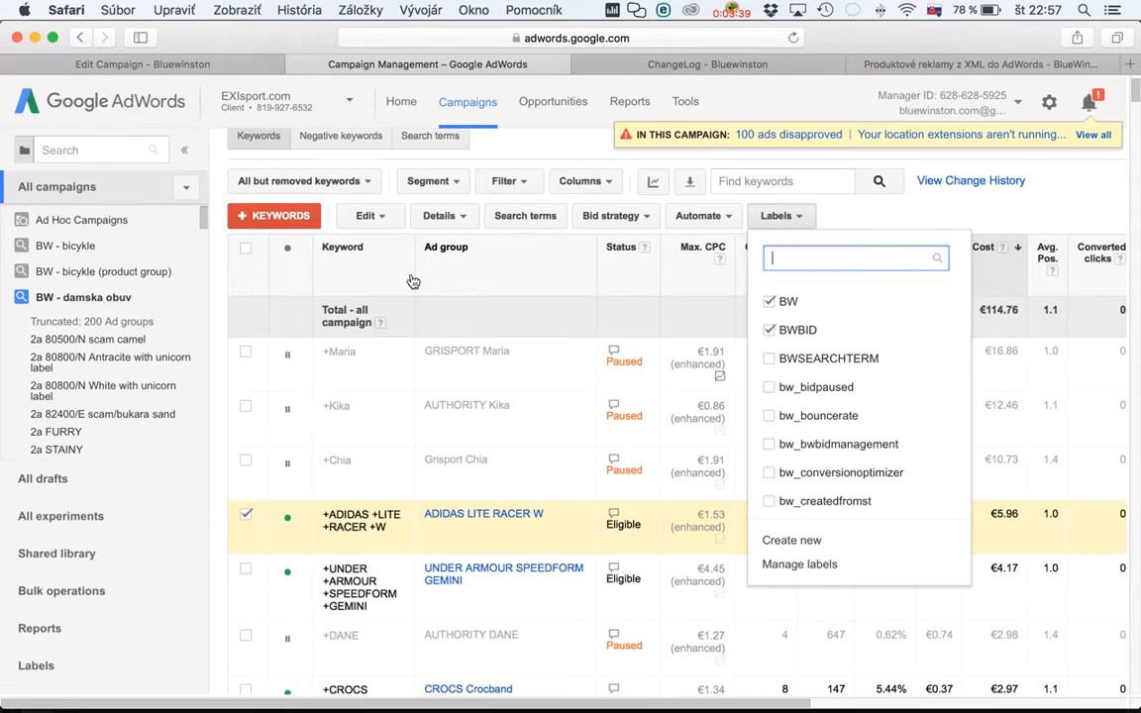
pyautogui.click(220, 304)
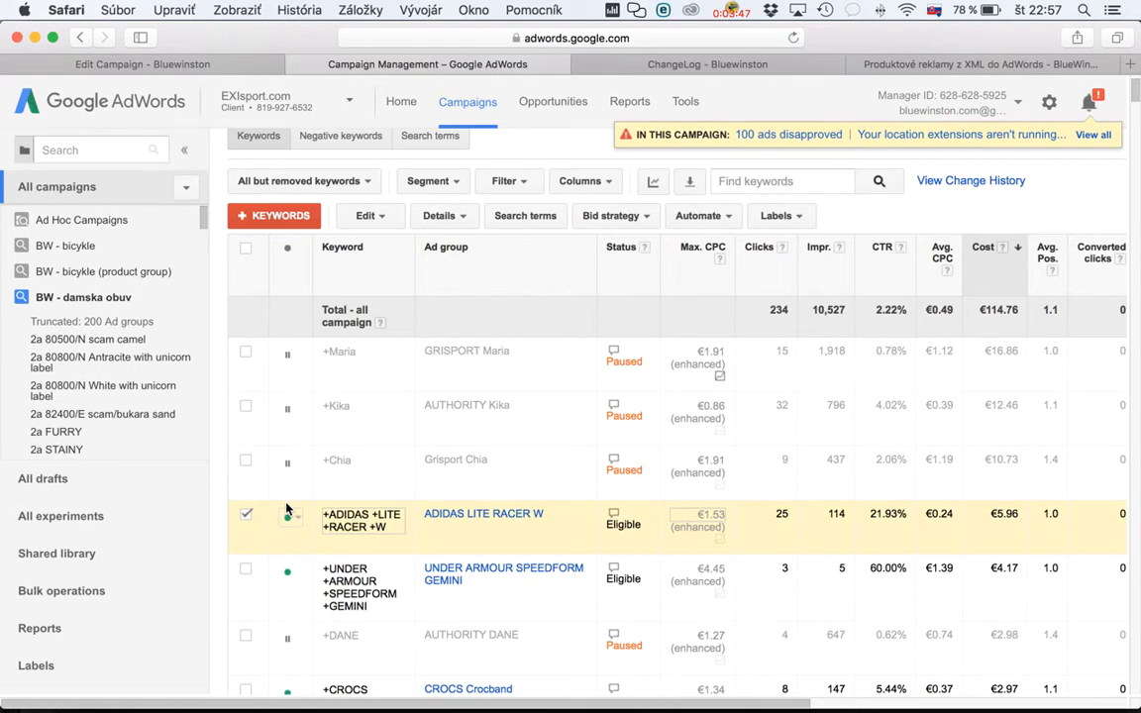
pyautogui.scroll(-5, 565, 438)
pyautogui.scroll(-5, 566, 441)
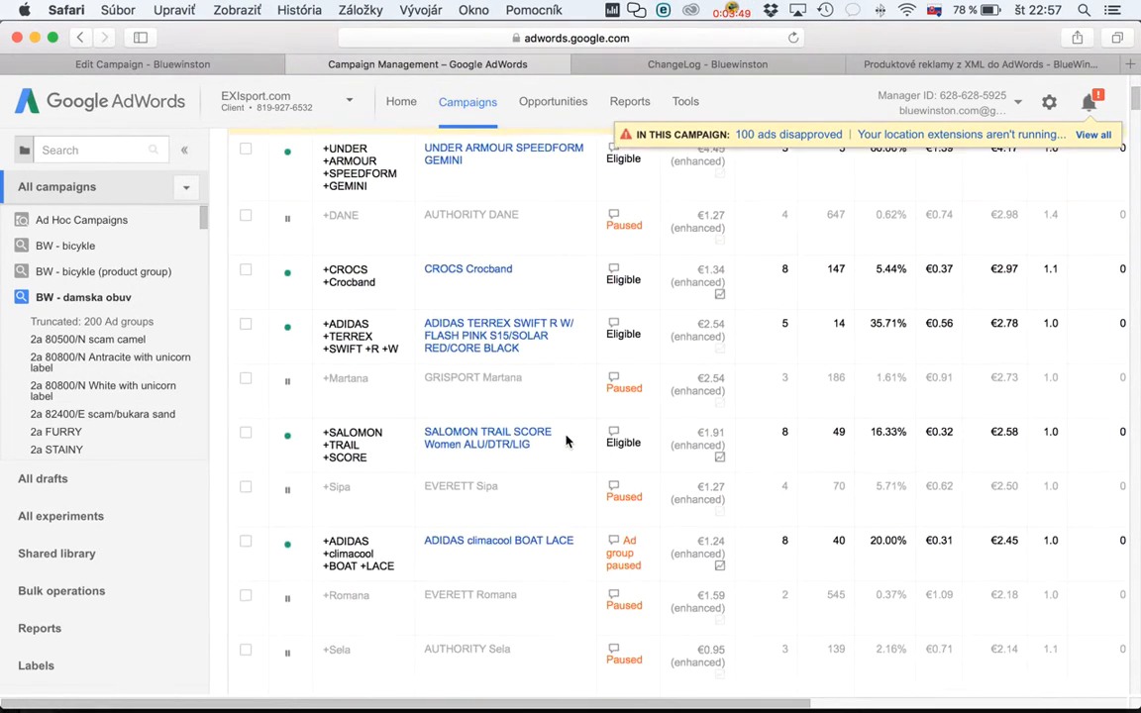
pyautogui.scroll(10, 565, 441)
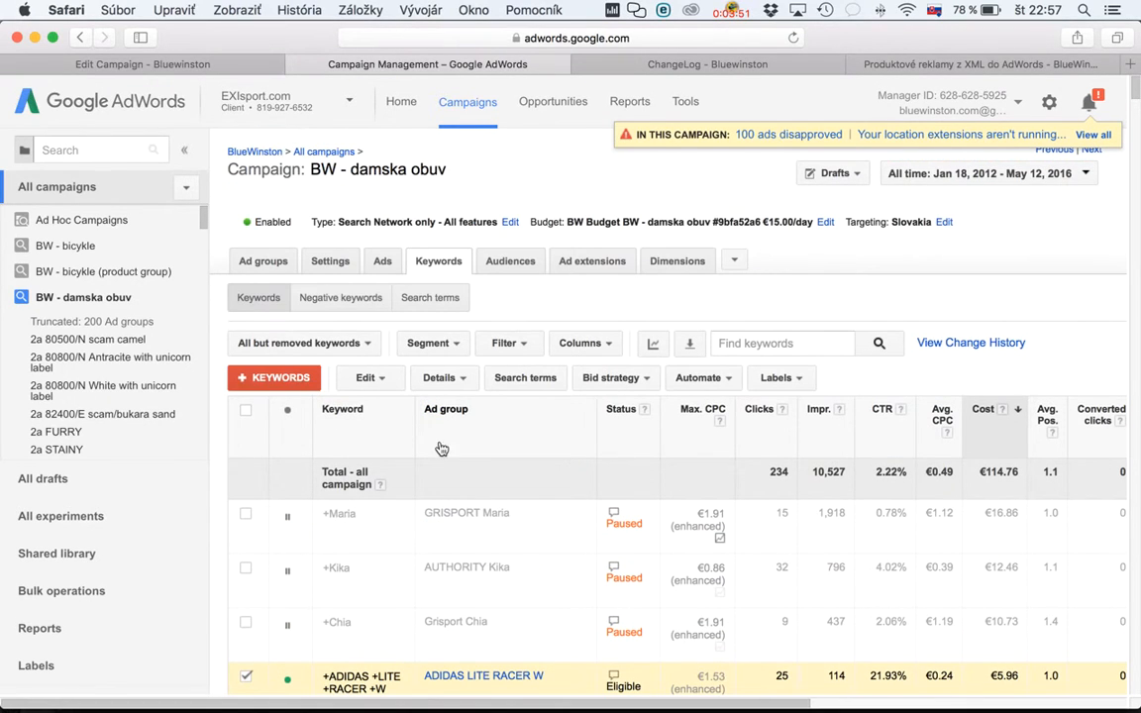
pyautogui.click(295, 386)
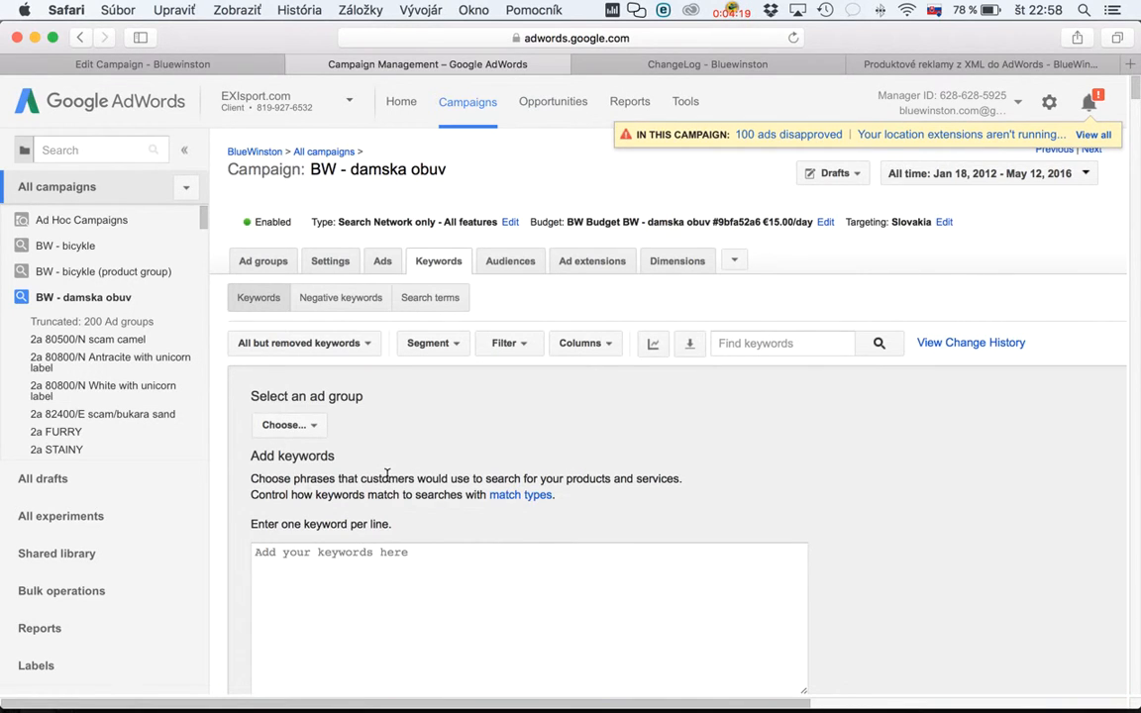
pyautogui.scroll(-4, 377, 471)
pyautogui.click(310, 249)
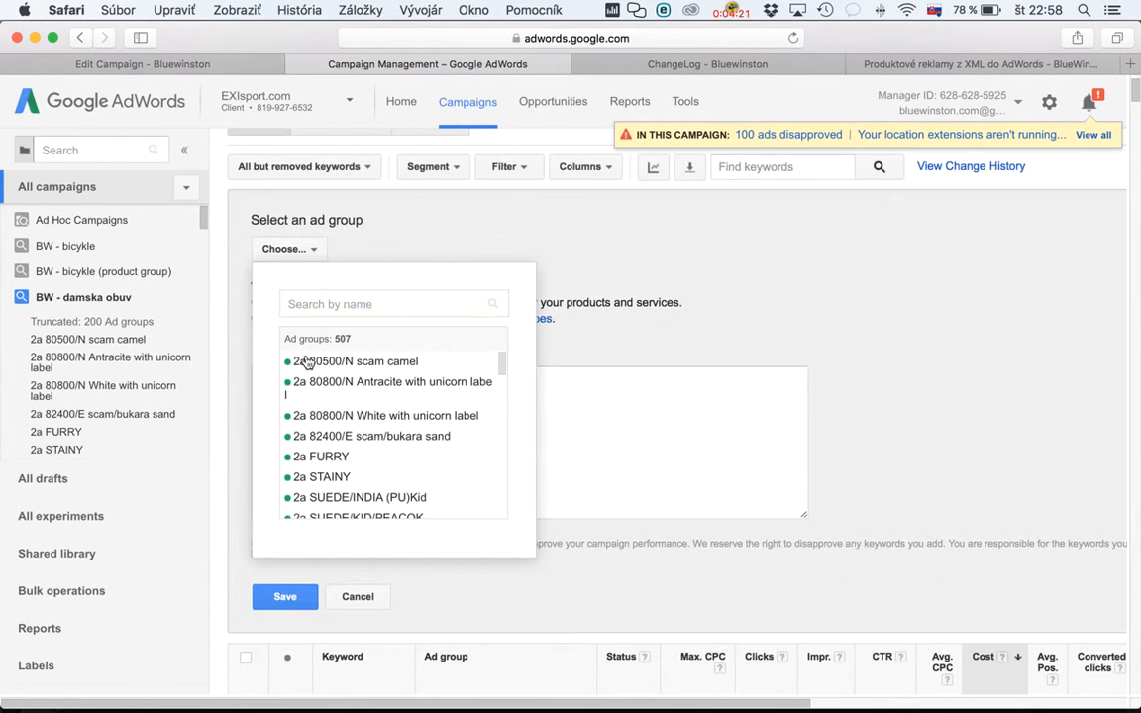
pyautogui.click(551, 411)
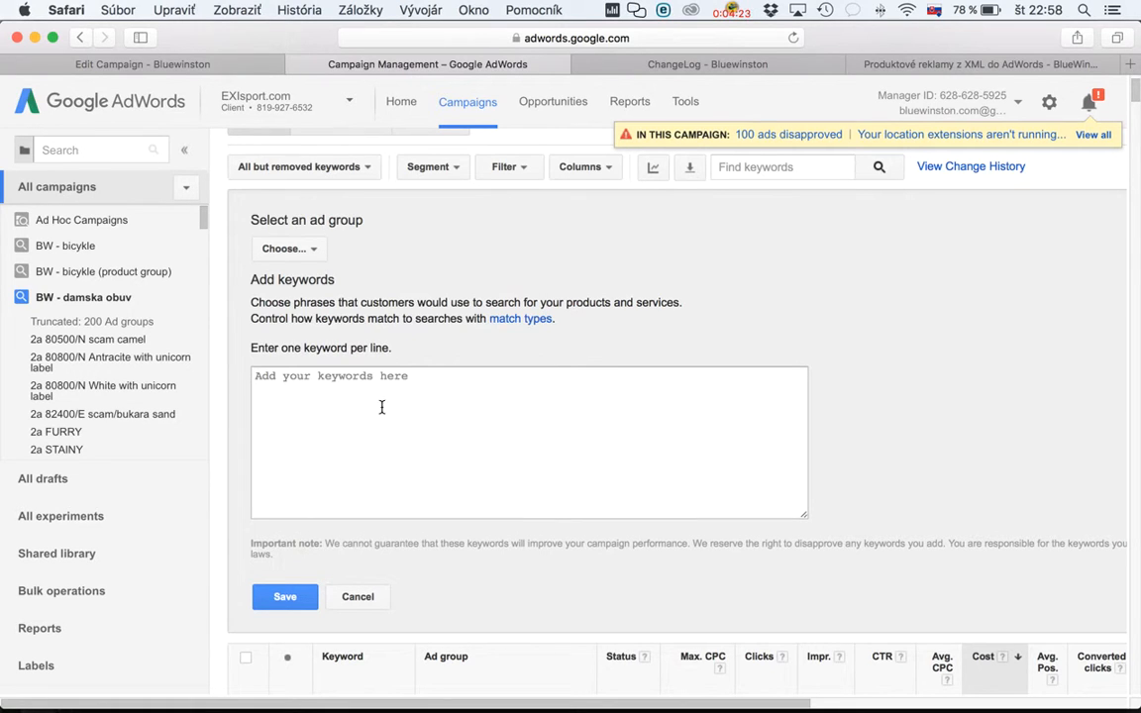
pyautogui.click(335, 398)
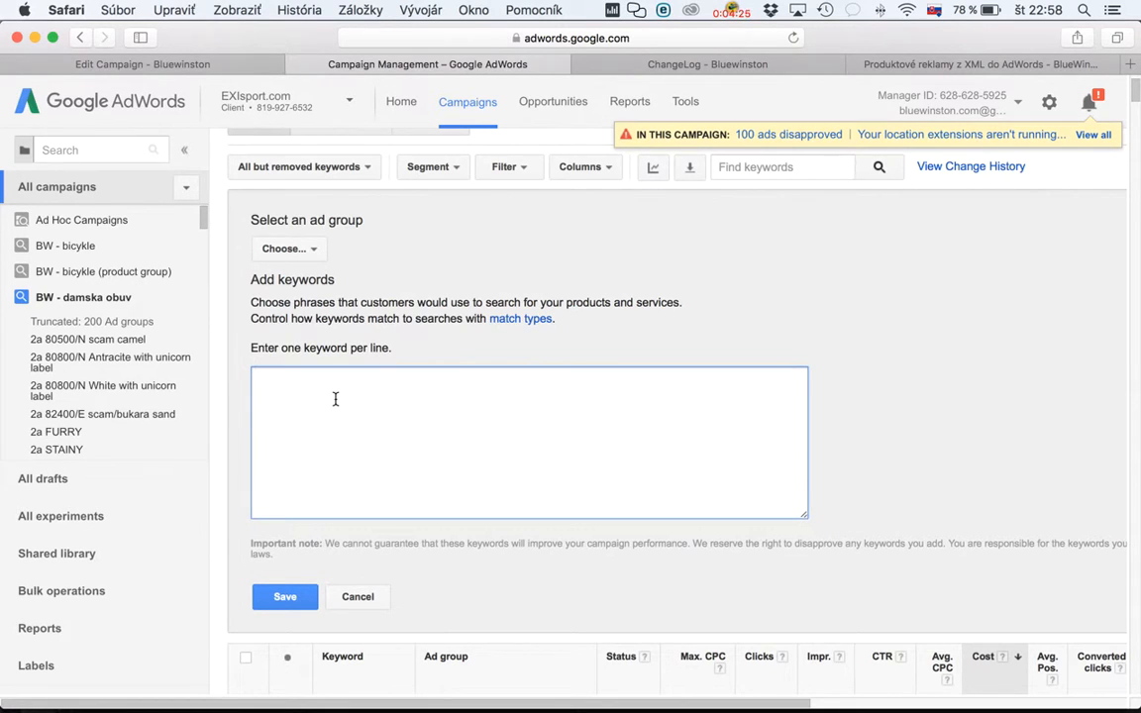
pyautogui.write('vase slovo')
pyautogui.click(355, 597)
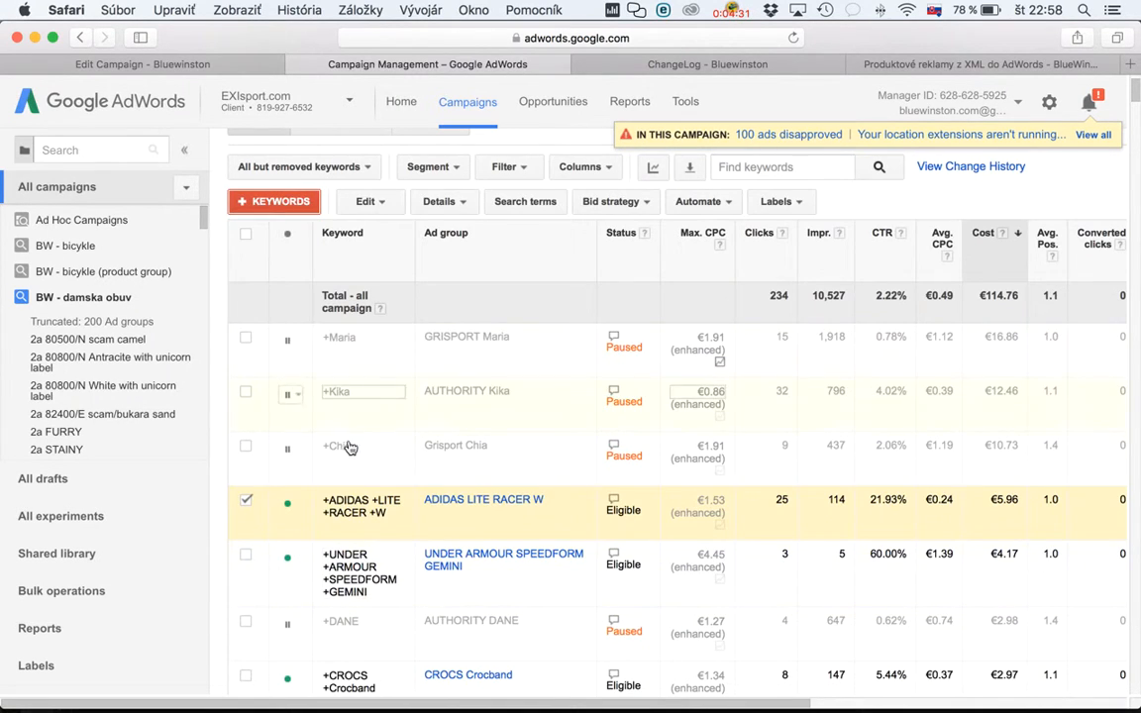
# Recheck the selected keyword's labels and return to the Bluewinston campaign settings for BW - panska obuv (test).
pyautogui.scroll(3, 648, 353)
pyautogui.click(774, 380)
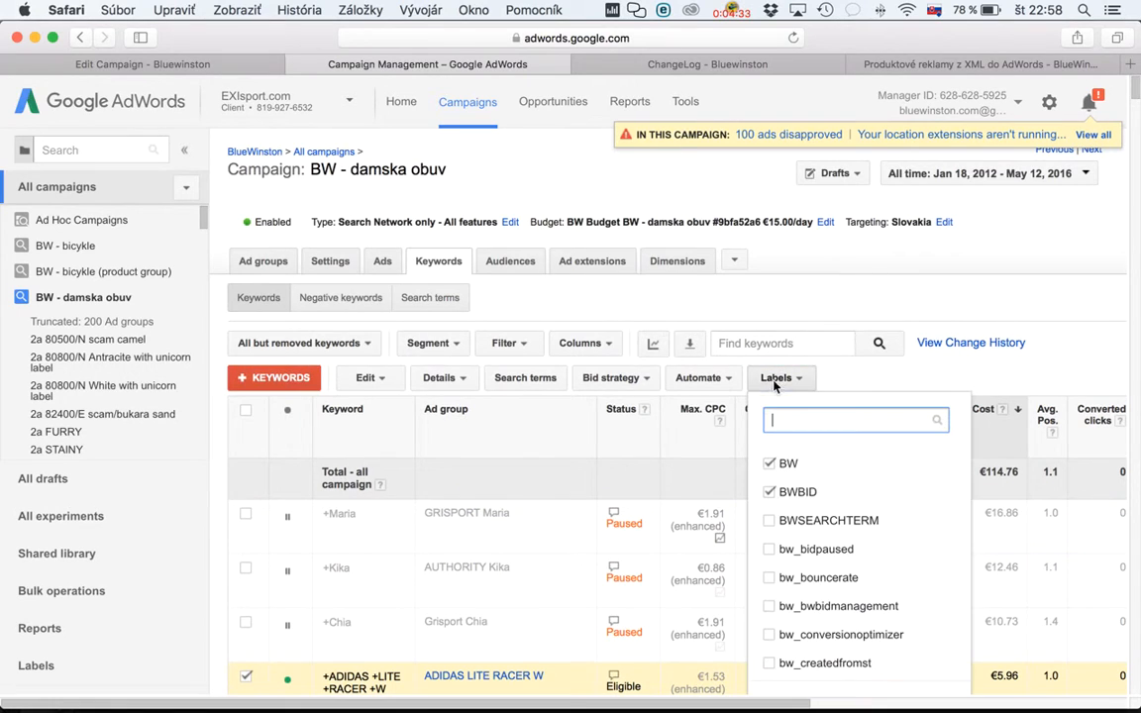
pyautogui.click(973, 380)
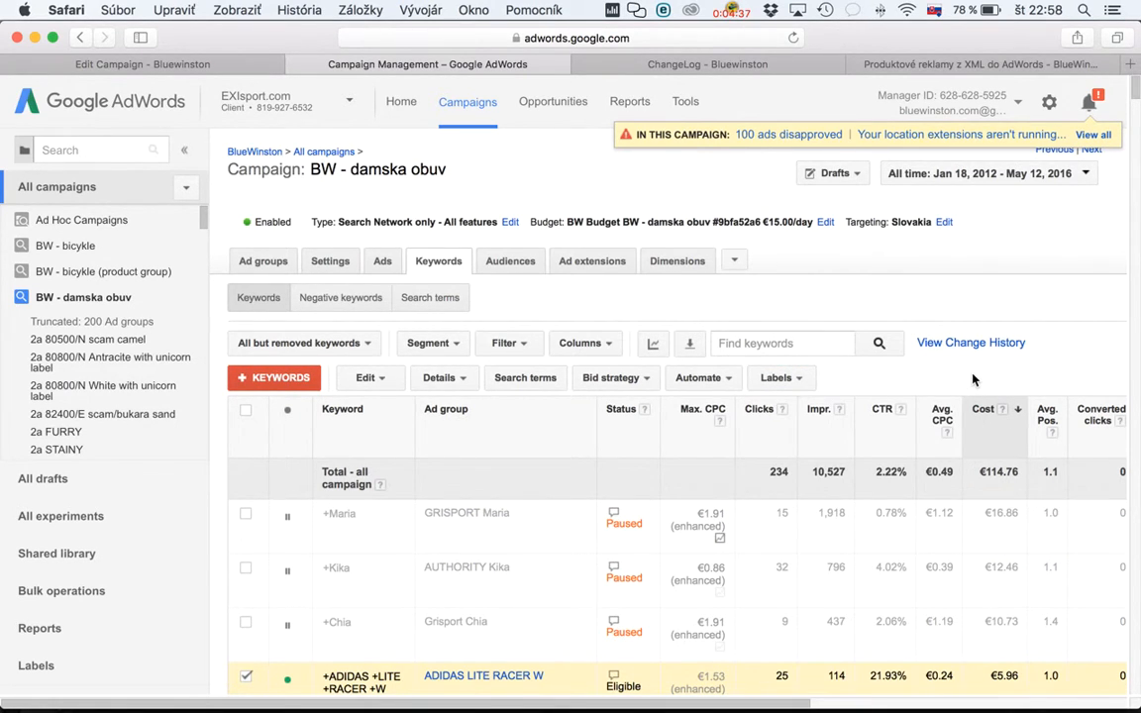
pyautogui.hotkey('ctrl', 'shift', 'Tab')
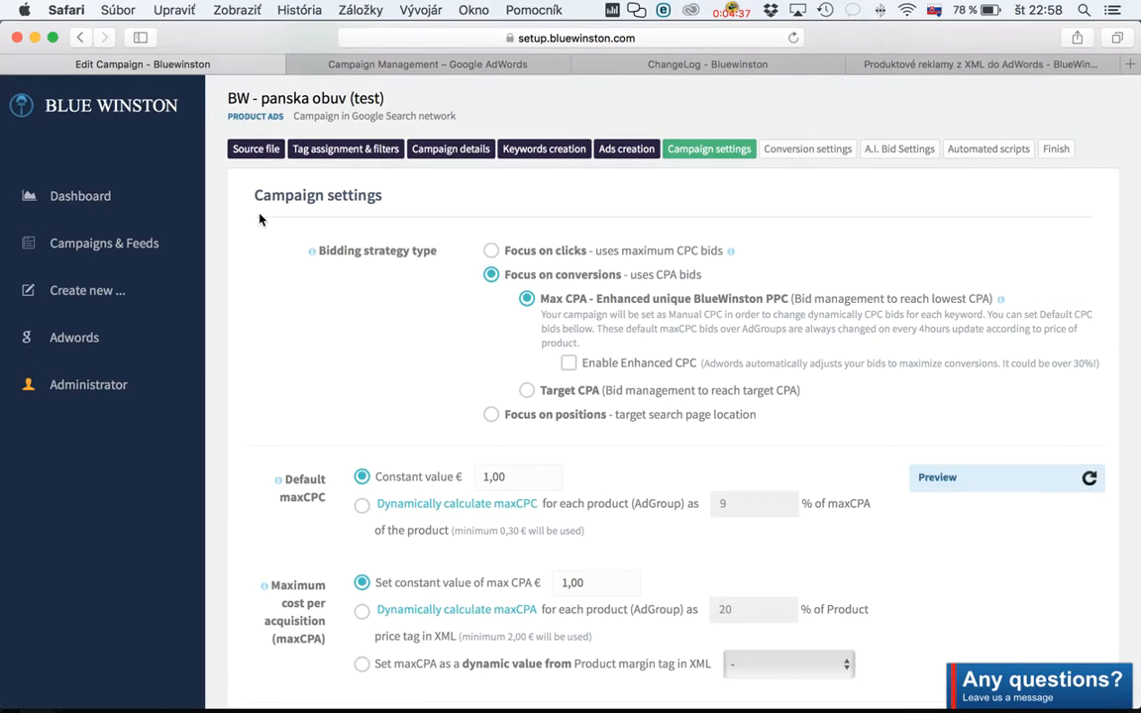
# Set the bidding strategy to Focus on clicks with the Maximize Clicks option.
pyautogui.click(491, 252)
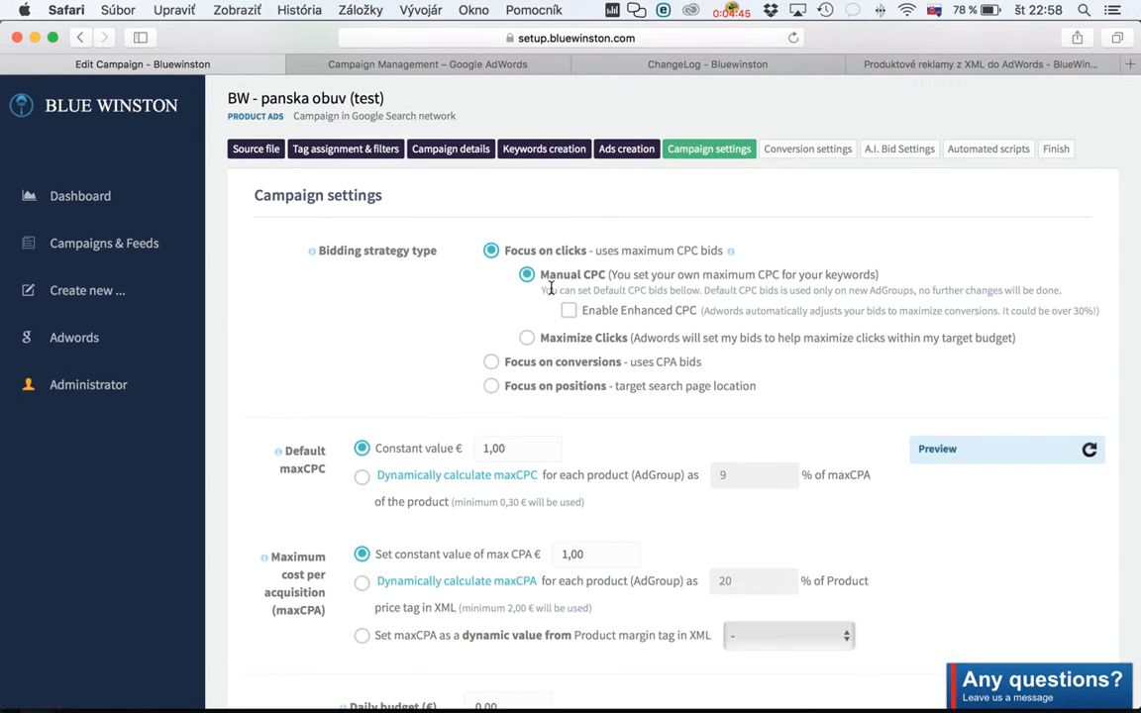
pyautogui.click(528, 339)
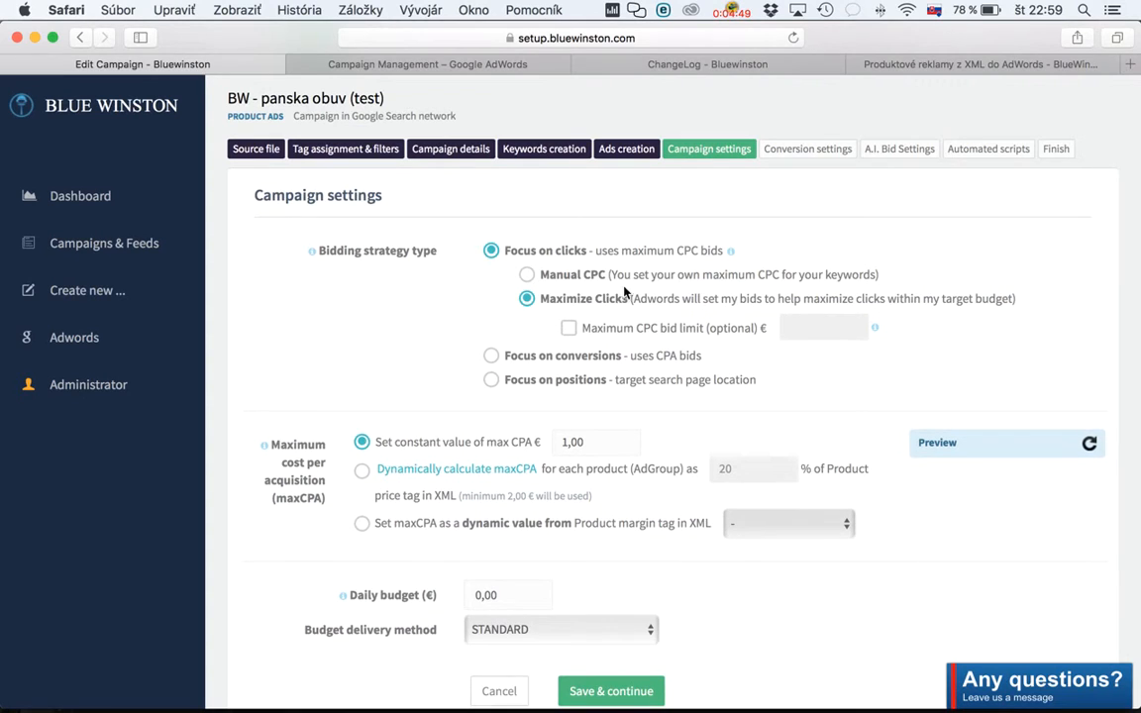
# Set the bidding strategy to Focus on conversions with Target CPA, and try enabling and disabling its maximum CPC bid limit.
pyautogui.click(489, 362)
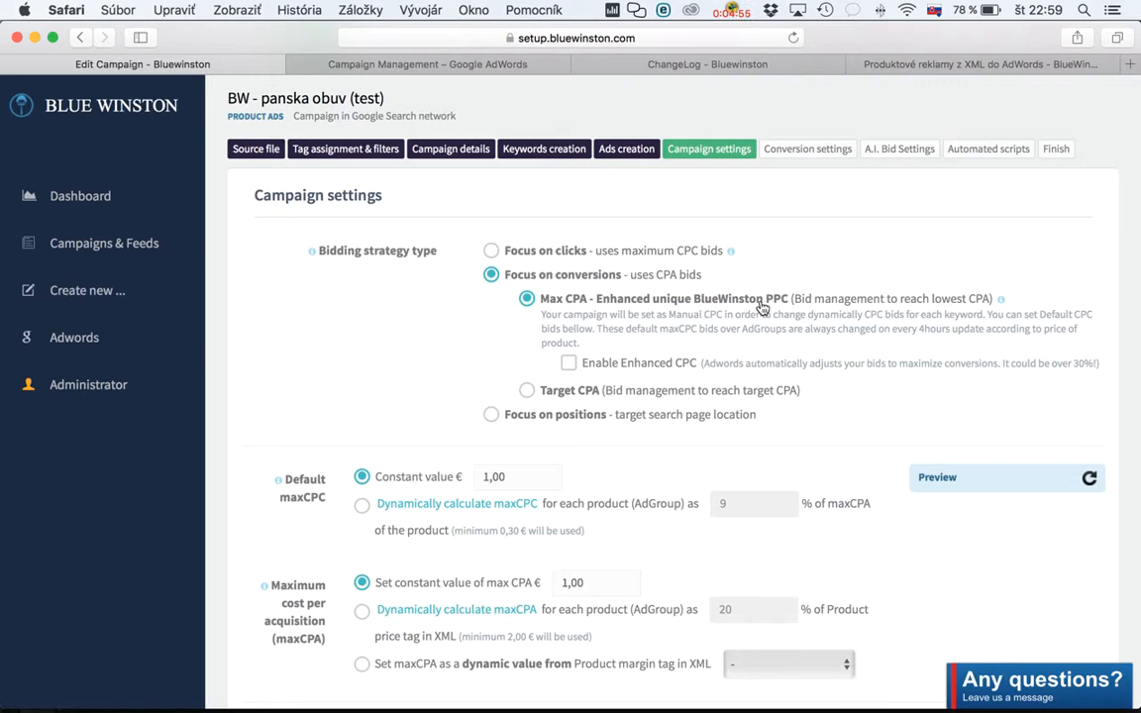
pyautogui.click(528, 394)
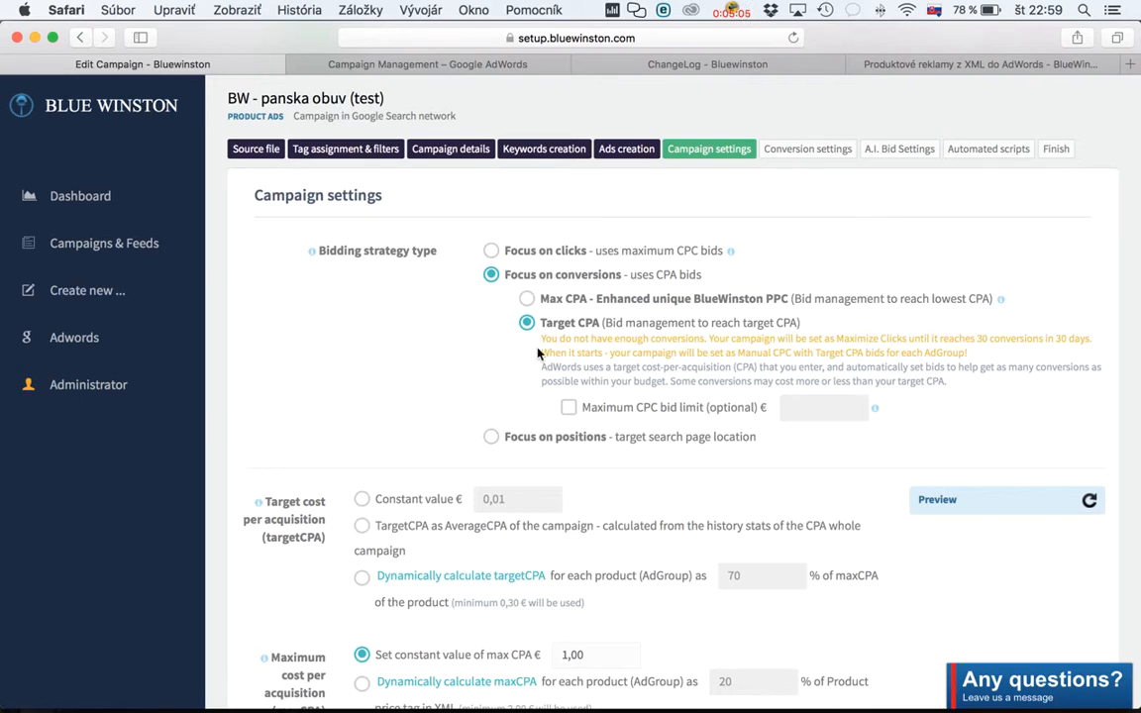
pyautogui.click(544, 340)
pyautogui.moveTo(837, 338); pyautogui.dragTo(909, 338)
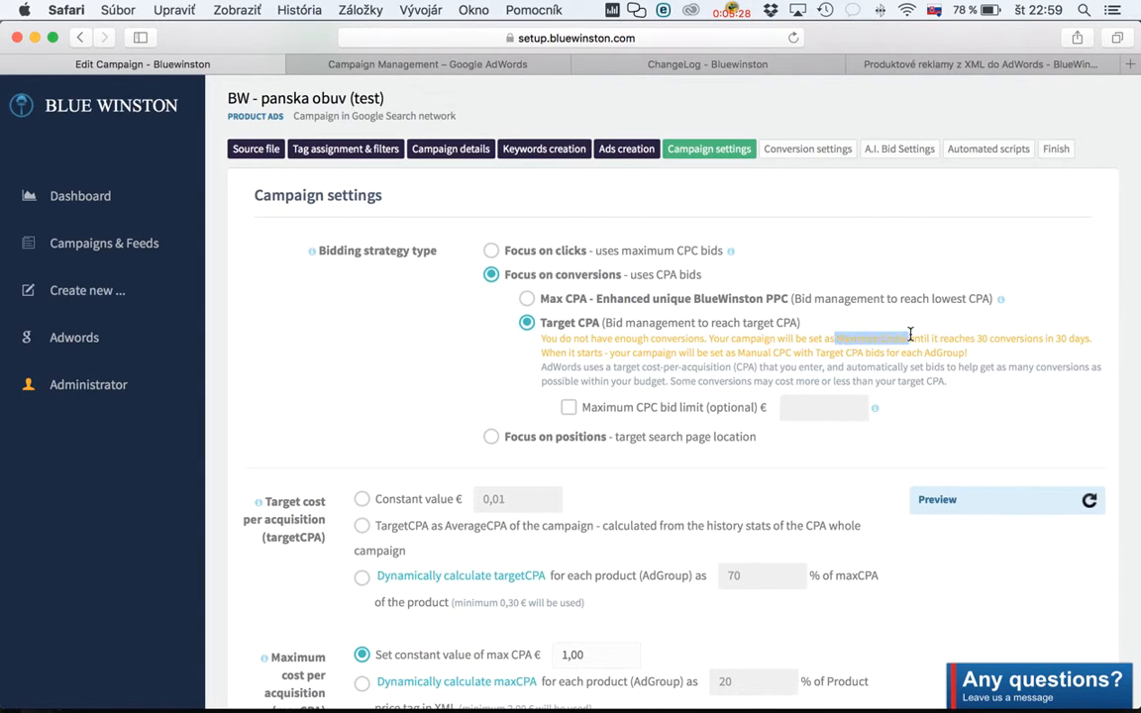
pyautogui.click(568, 407)
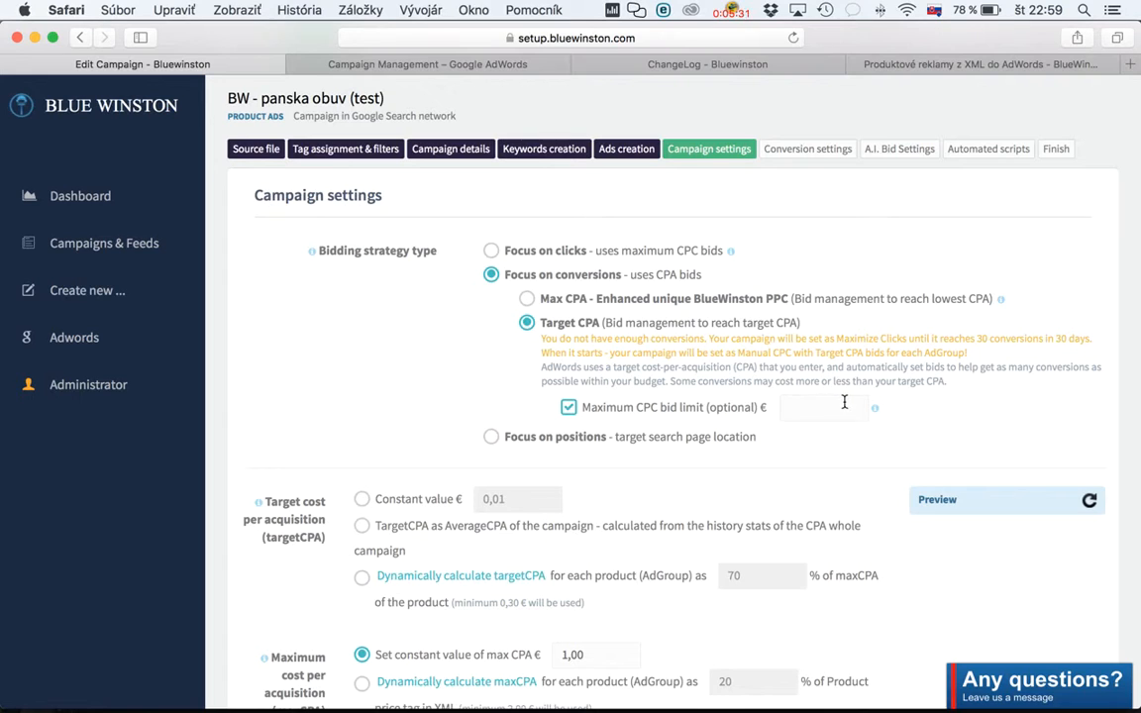
pyautogui.click(569, 408)
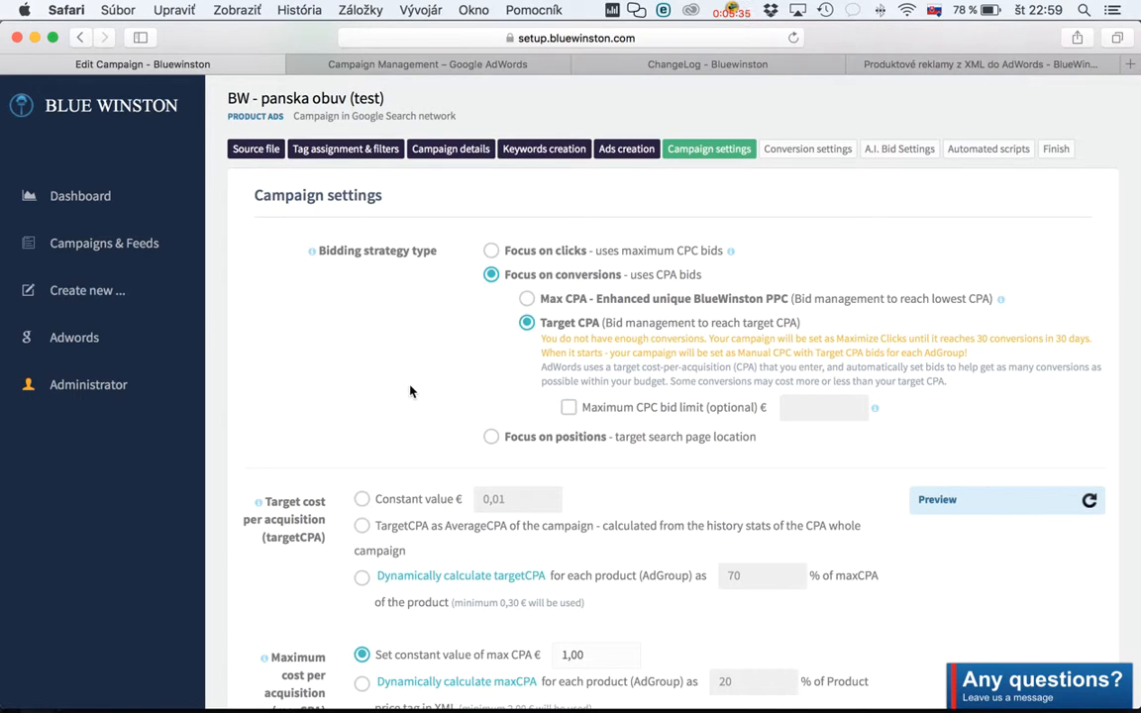
# Set the bidding strategy to Focus on positions with ads on top of the first results page.
pyautogui.scroll(-3, 410, 392)
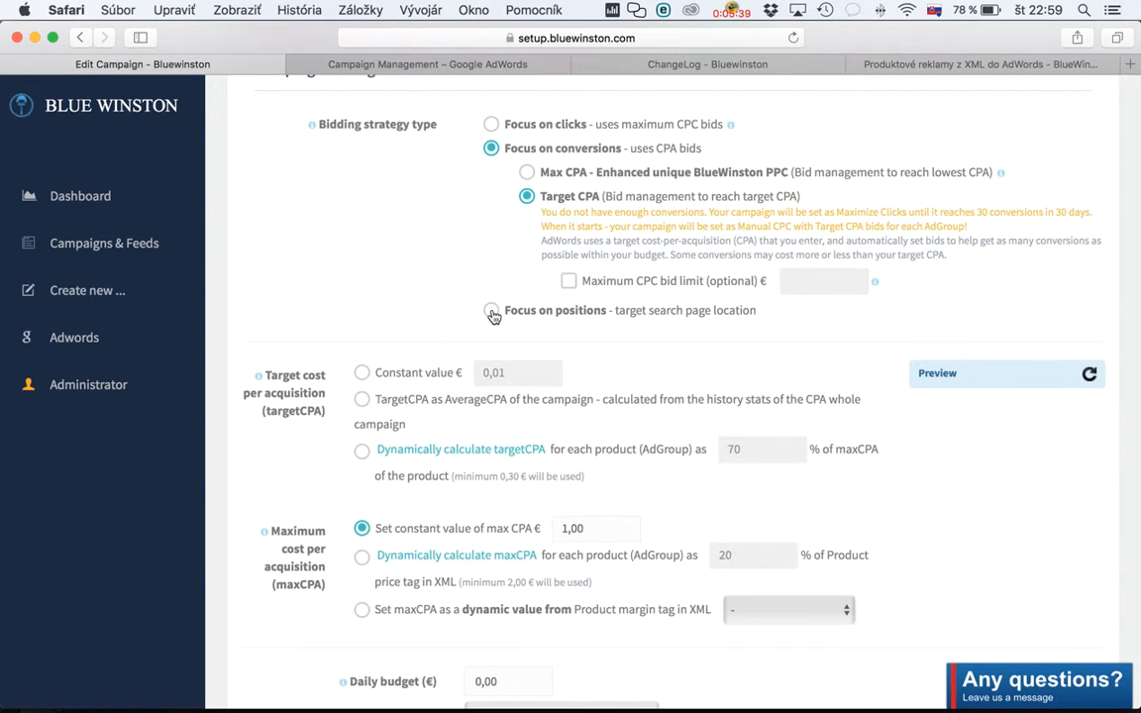
pyautogui.click(491, 311)
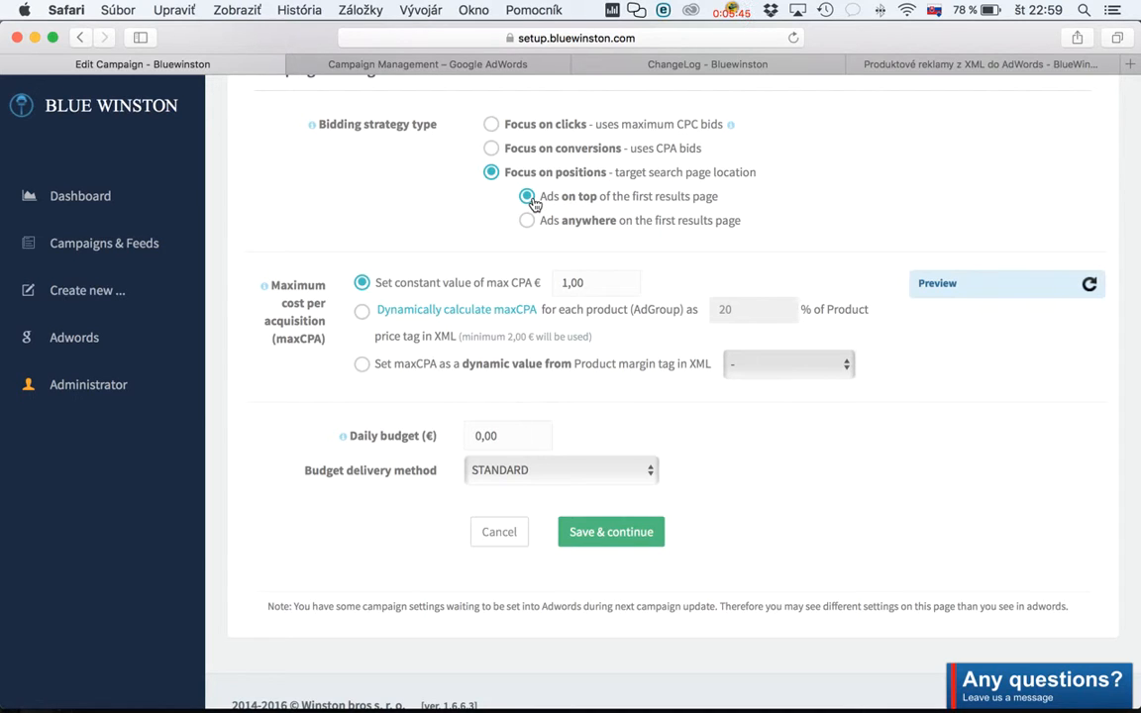
pyautogui.scroll(2, 533, 203)
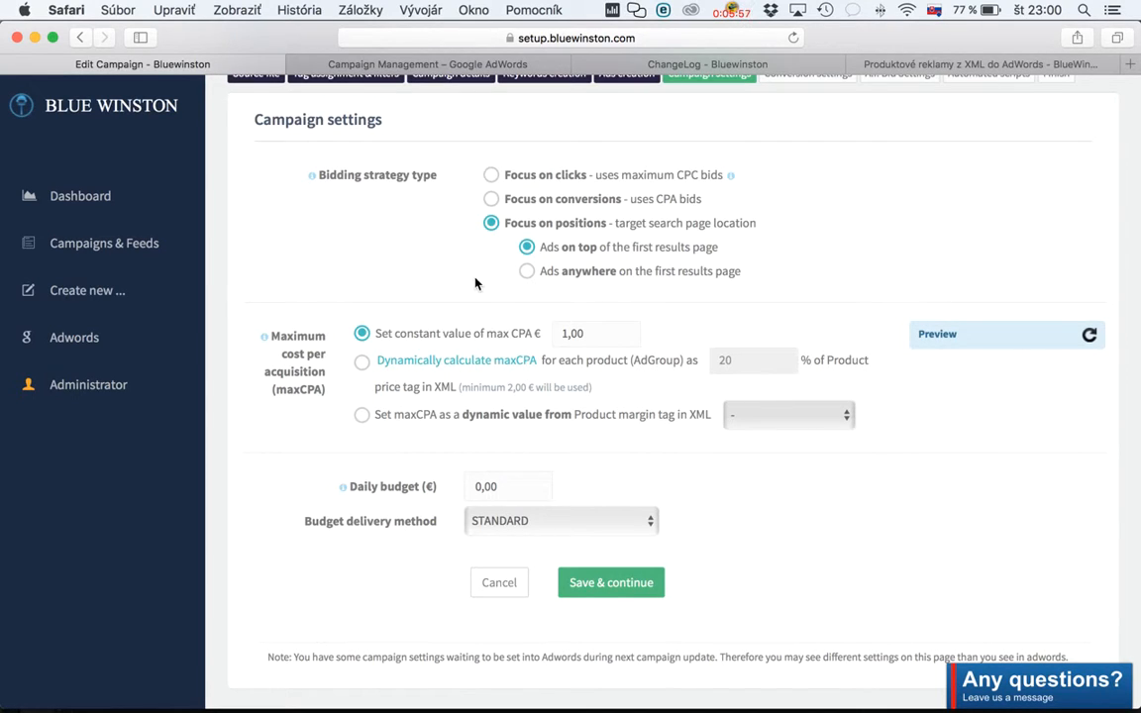
# Set the bidding strategy to Focus on conversions with Max CPA and review the default maxCPC and maxCPA settings.
pyautogui.click(492, 199)
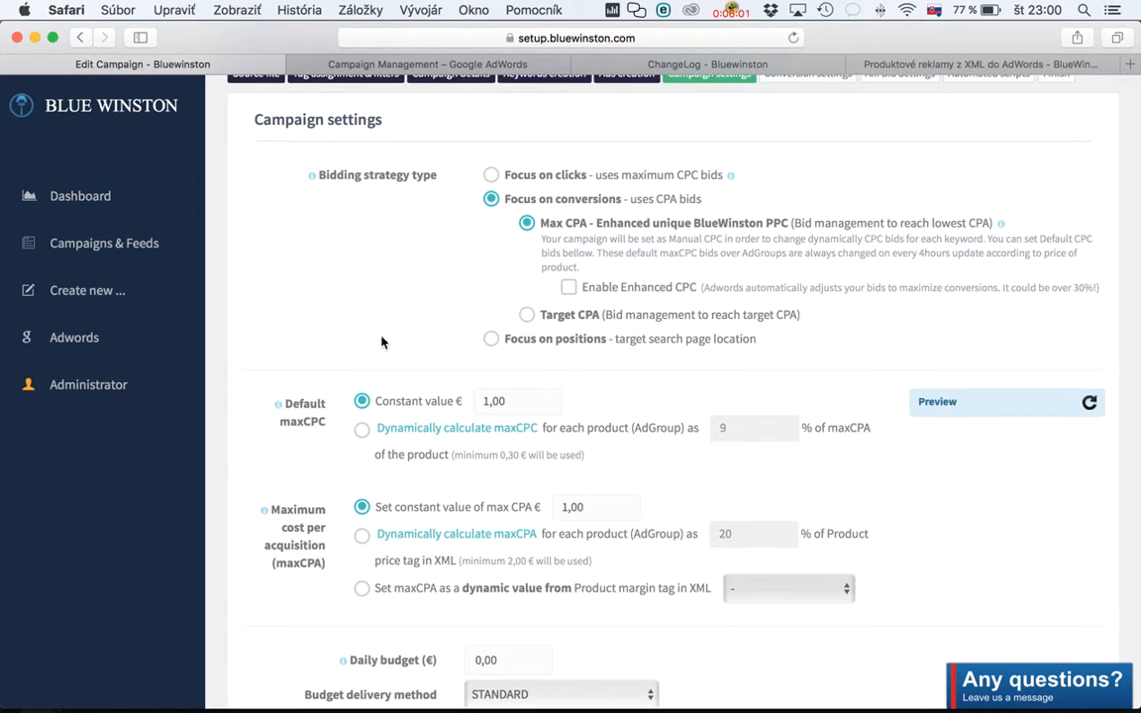
pyautogui.scroll(-1, 382, 342)
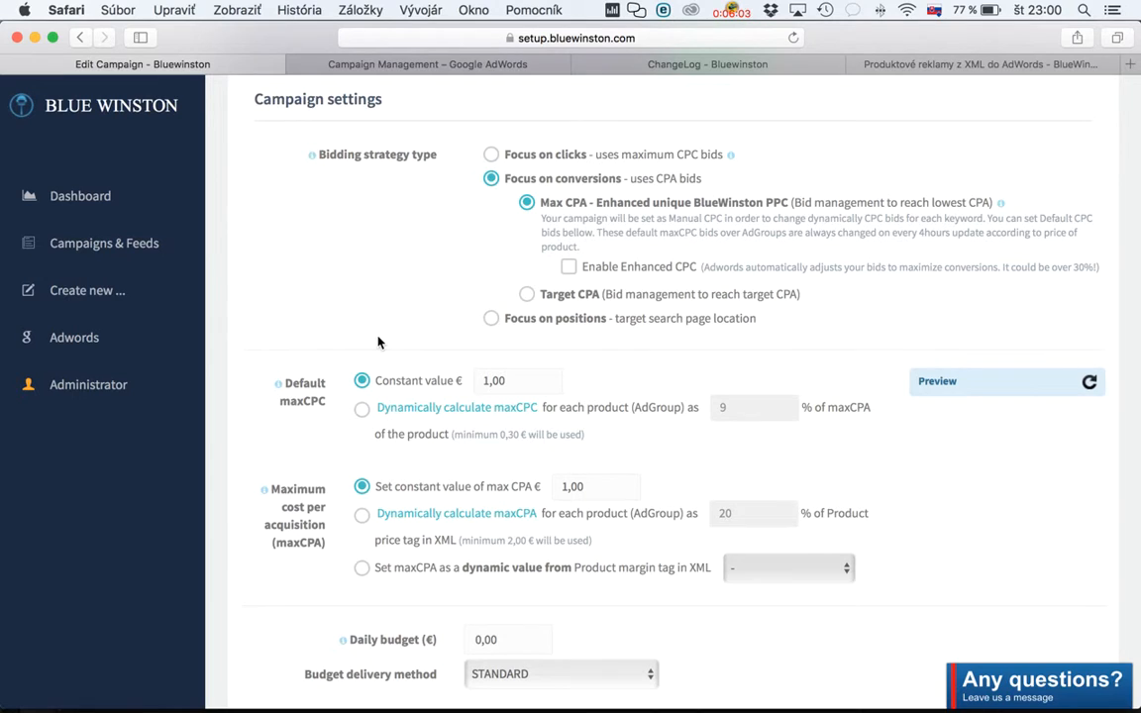
pyautogui.scroll(-3, 366, 338)
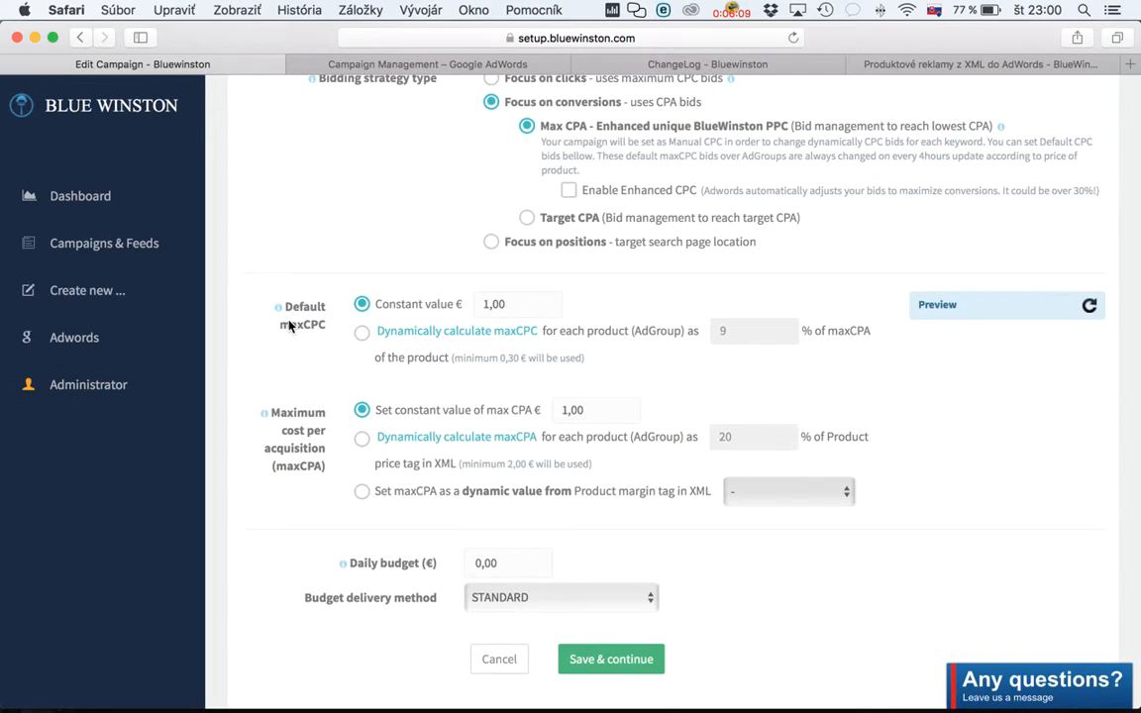
pyautogui.scroll(4, 289, 326)
pyautogui.scroll(-2, 289, 326)
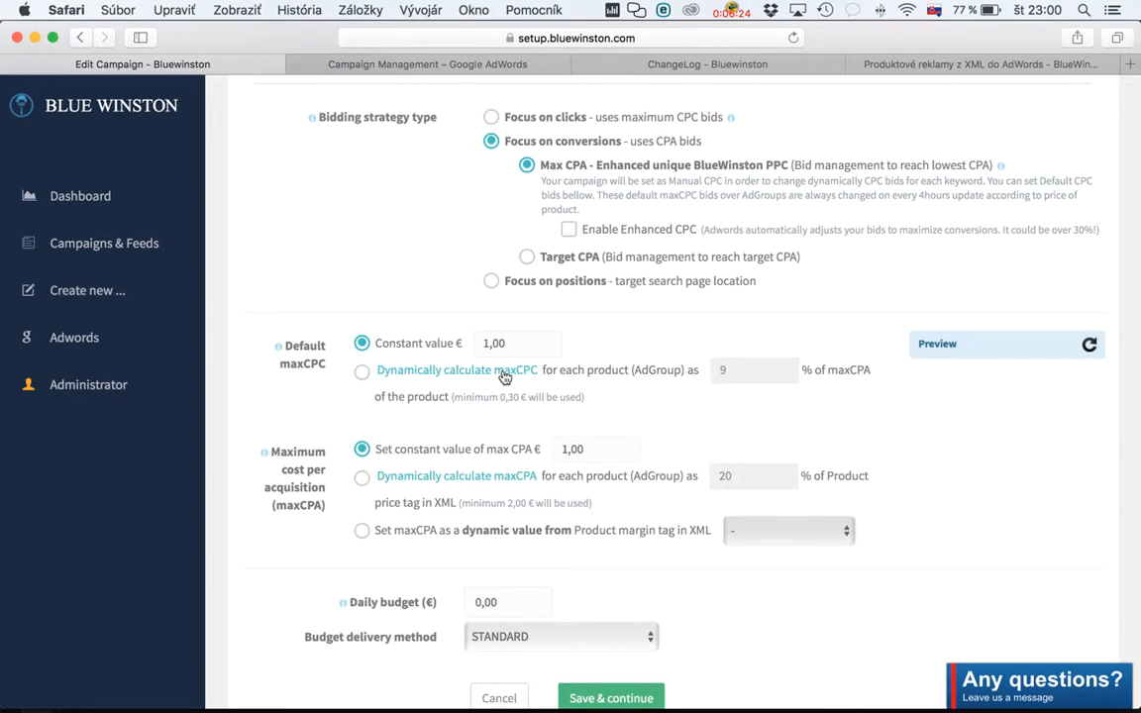
# Make the default maxCPC dynamically calculated for each product as 9 % of its maxCPA.
pyautogui.moveTo(525, 342); pyautogui.dragTo(482, 340)
pyautogui.click(524, 342)
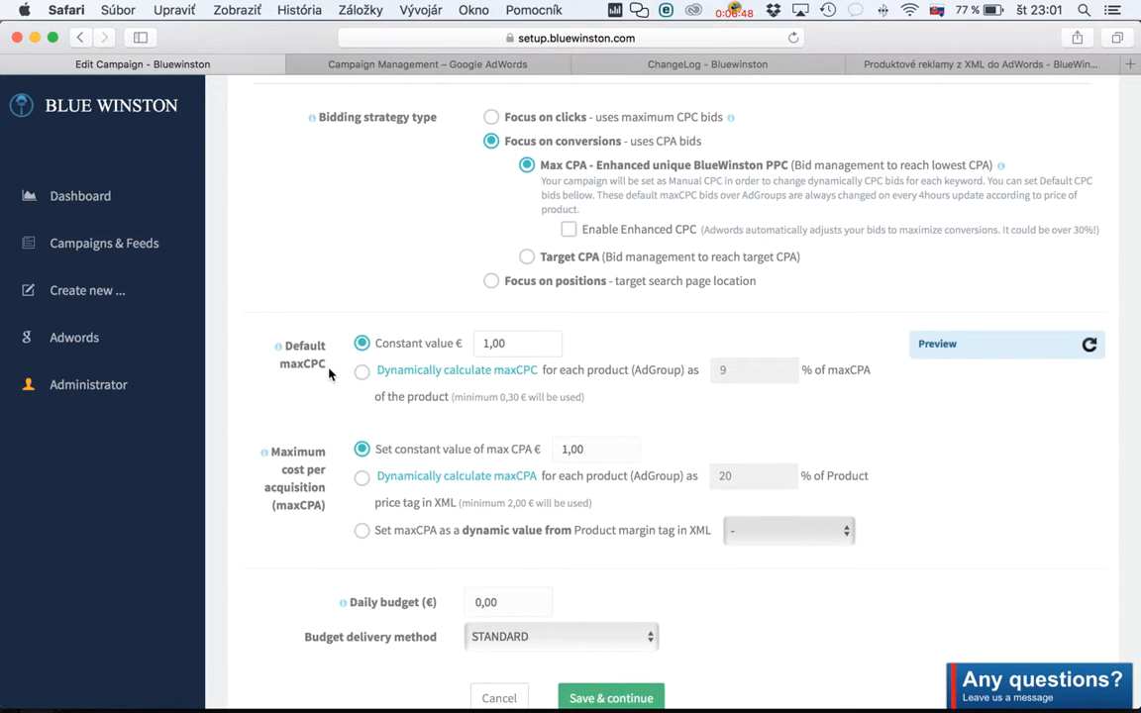
pyautogui.scroll(2, 330, 377)
pyautogui.scroll(-1, 327, 377)
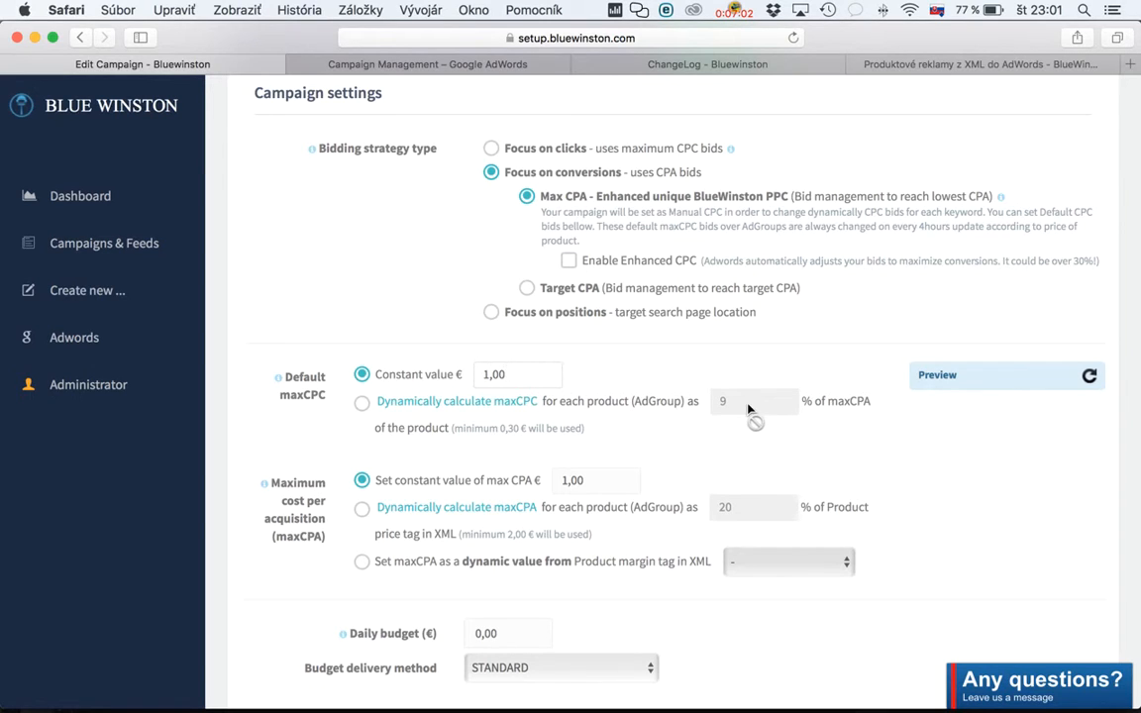
pyautogui.click(364, 407)
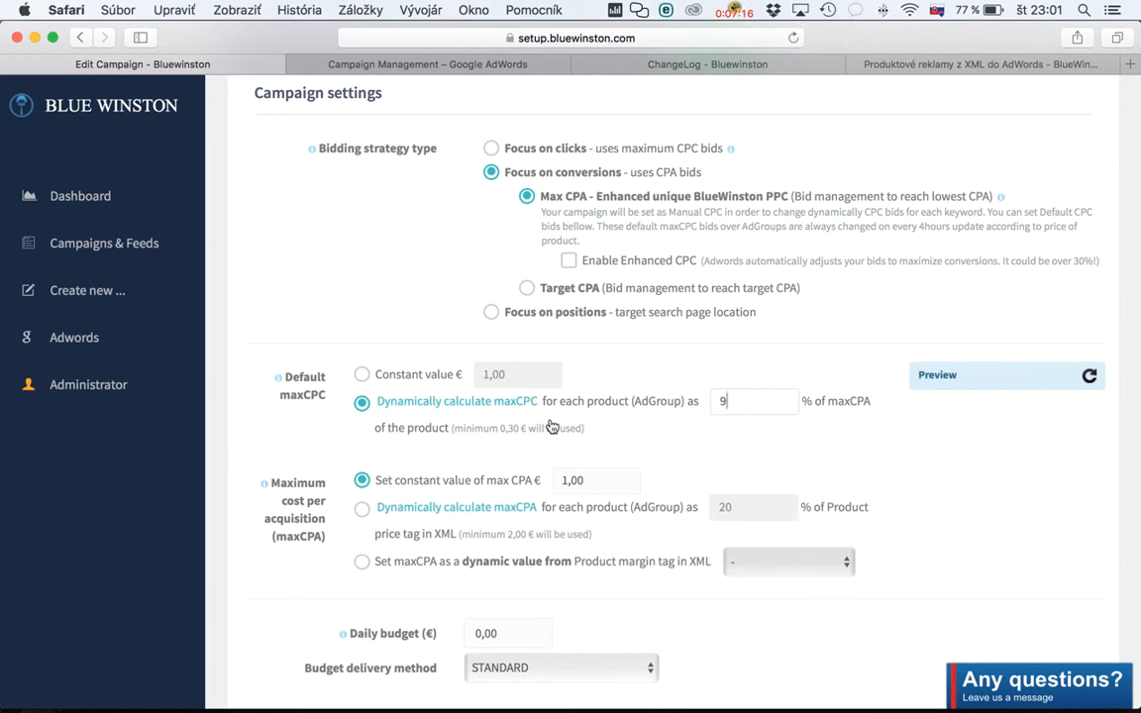
pyautogui.scroll(-3, 552, 426)
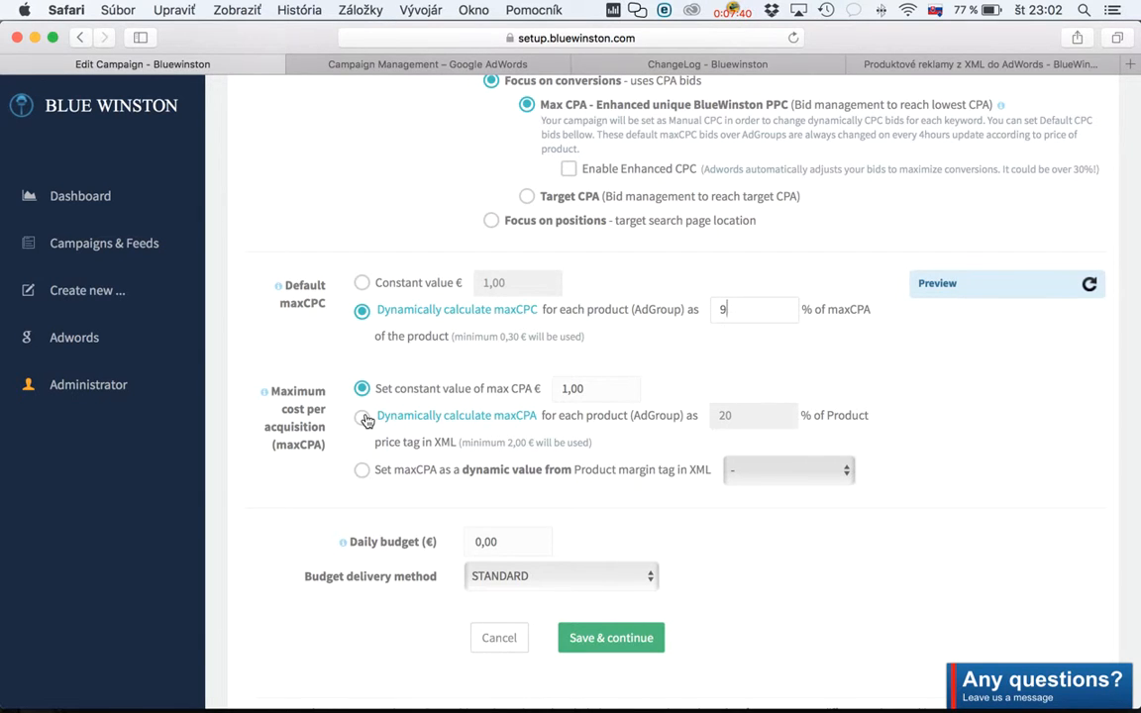
pyautogui.scroll(5, 367, 421)
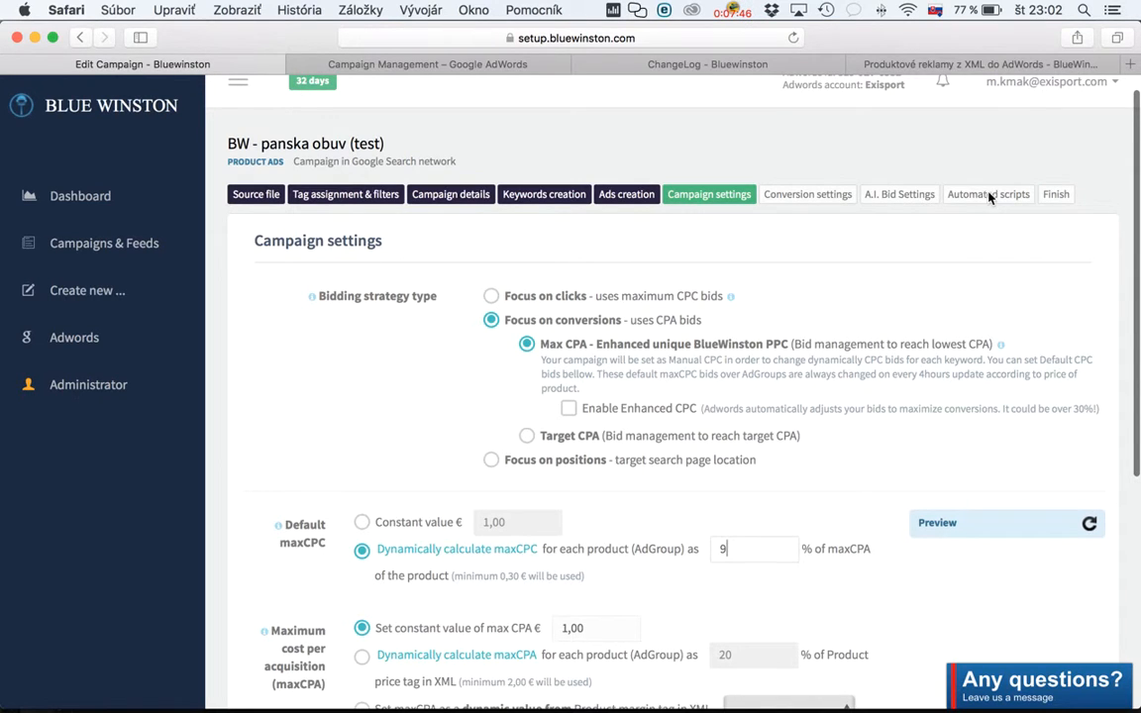
# Set the constant value of max CPA to 15 €.
pyautogui.scroll(-2, 548, 342)
pyautogui.scroll(-3, 547, 342)
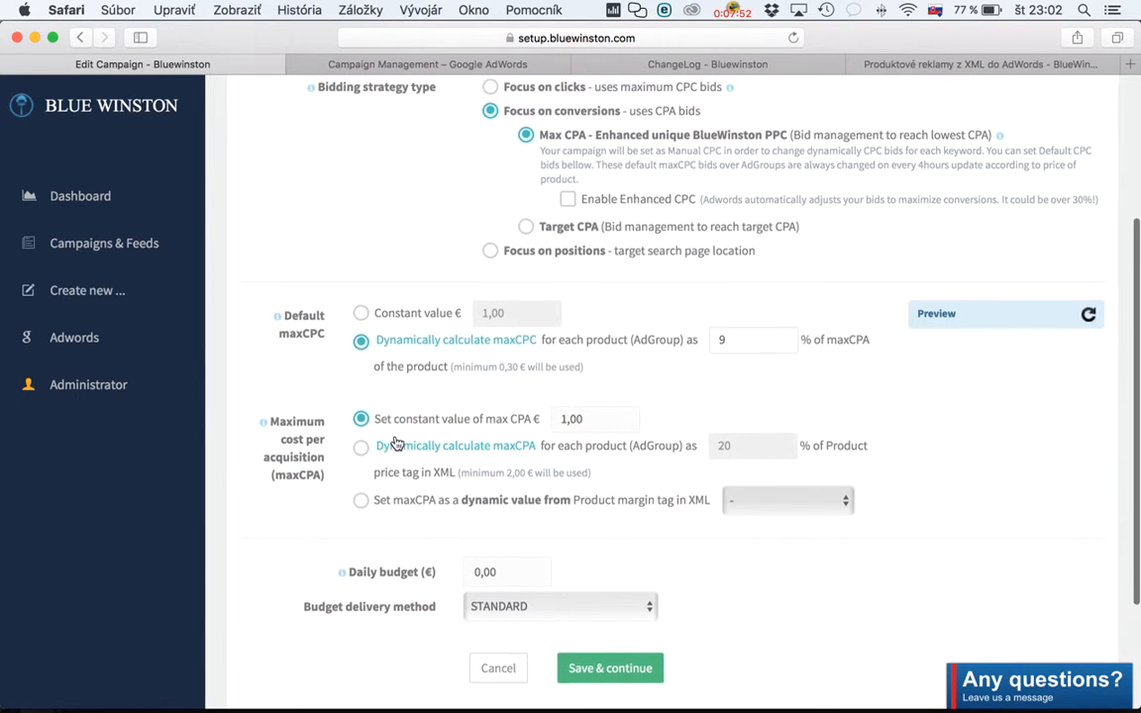
pyautogui.scroll(1, 394, 442)
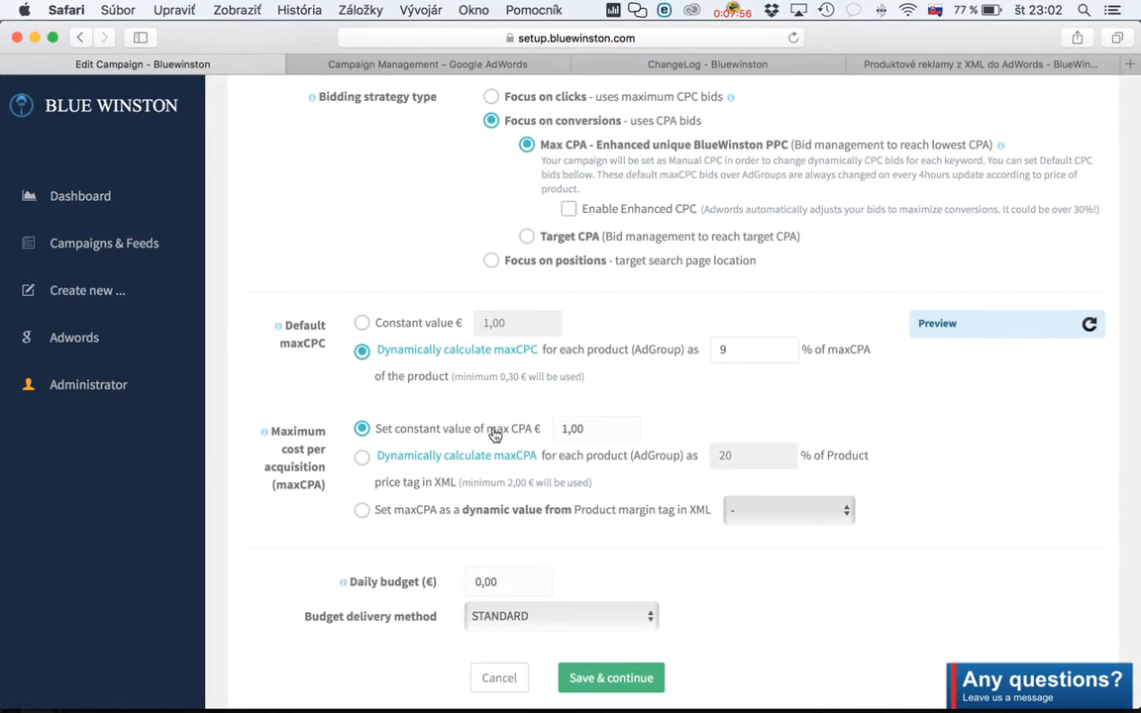
pyautogui.moveTo(598, 427); pyautogui.dragTo(557, 429)
pyautogui.write('15')
pyautogui.click(659, 428)
pyautogui.click(593, 428)
# Make the maxCPA dynamically calculated for each product as 25 % of its price tag in the XML.
pyautogui.click(362, 458)
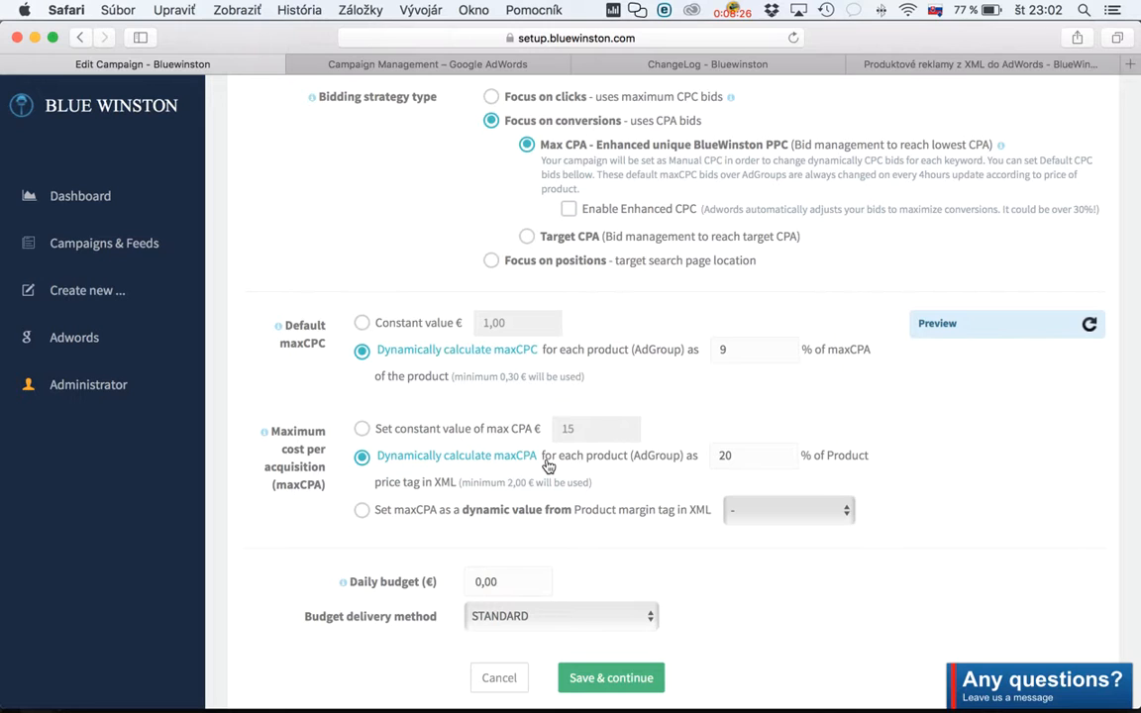
pyautogui.doubleClick(727, 456)
pyautogui.scroll(5, 594, 396)
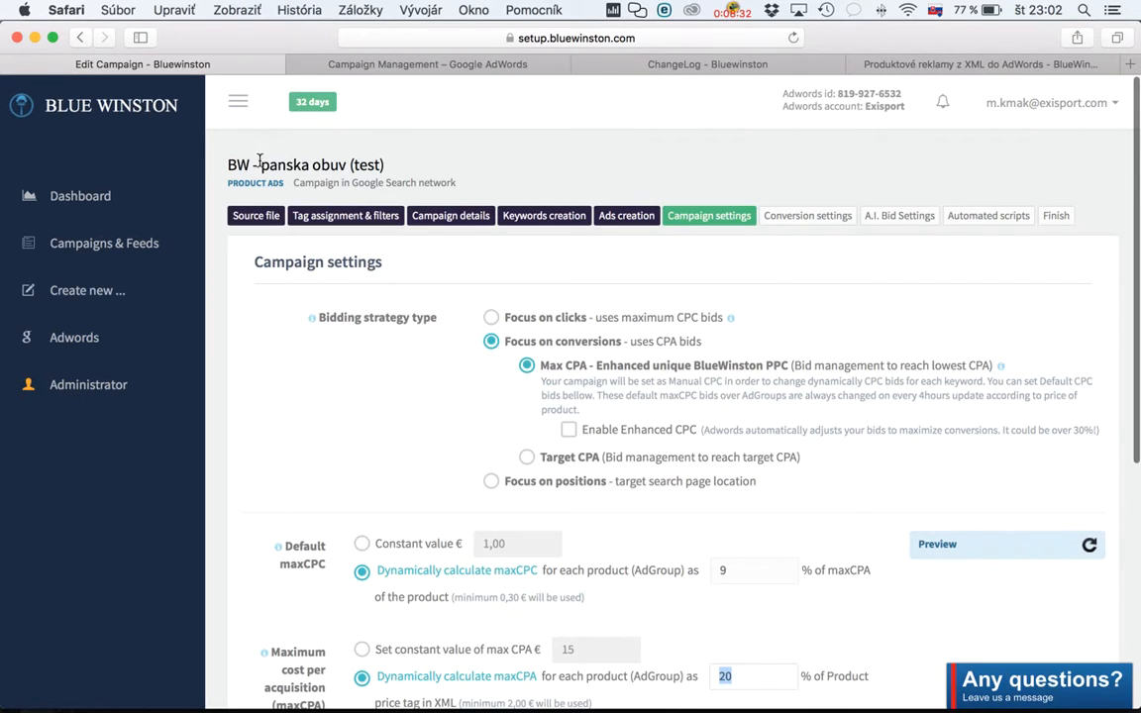
pyautogui.moveTo(206, 157); pyautogui.dragTo(384, 164)
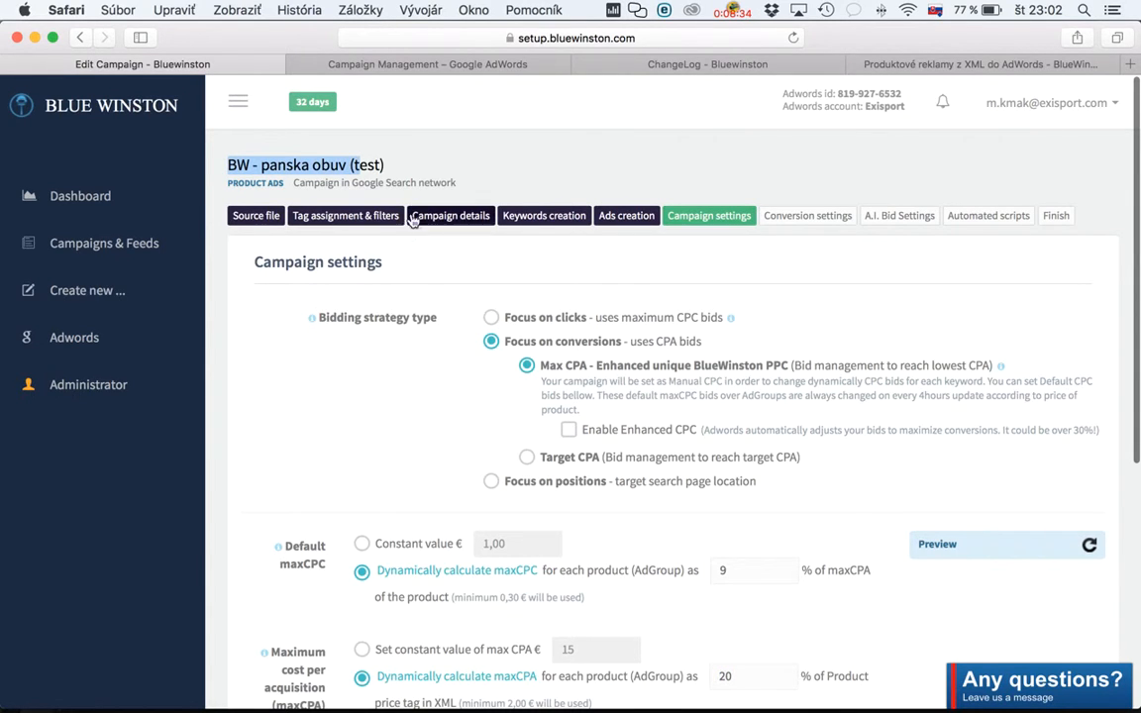
pyautogui.scroll(-3, 736, 508)
pyautogui.doubleClick(754, 520)
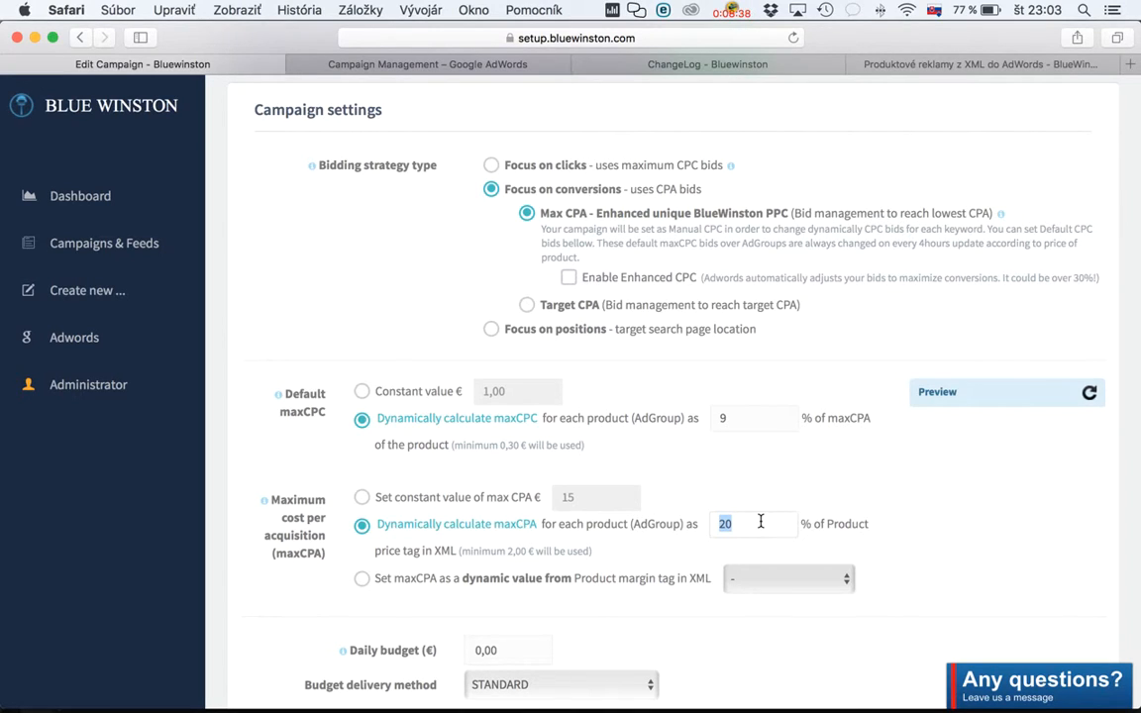
pyautogui.write('25')
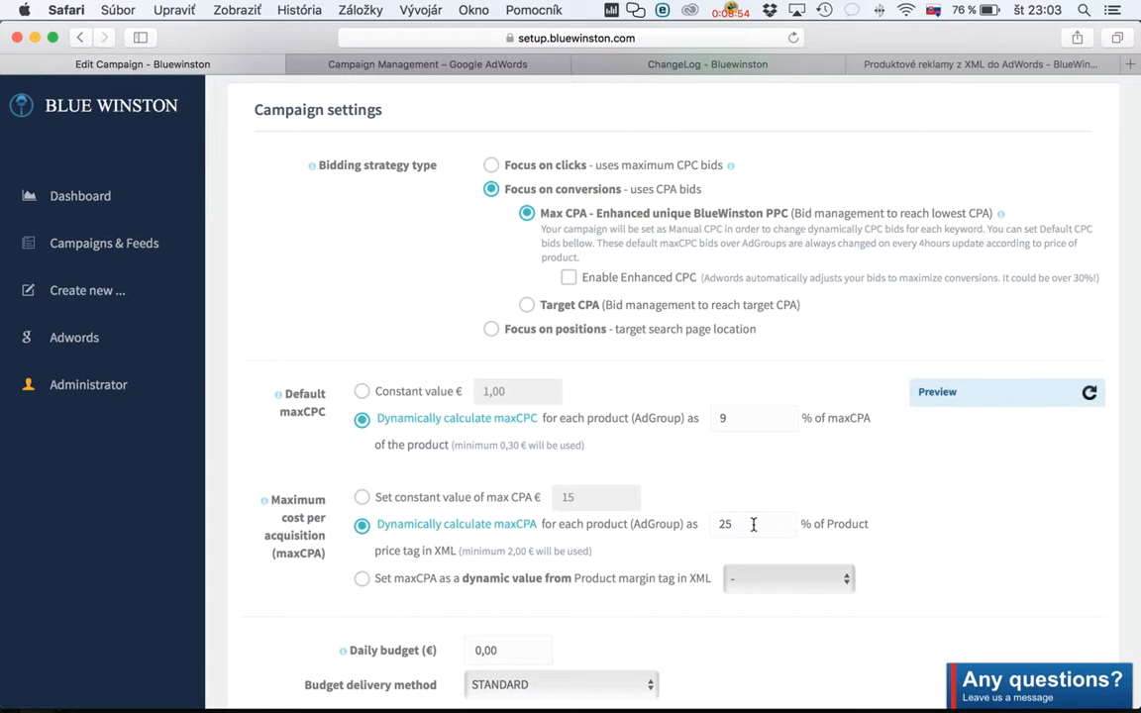
pyautogui.moveTo(733, 524); pyautogui.dragTo(709, 526)
pyautogui.scroll(5, 562, 417)
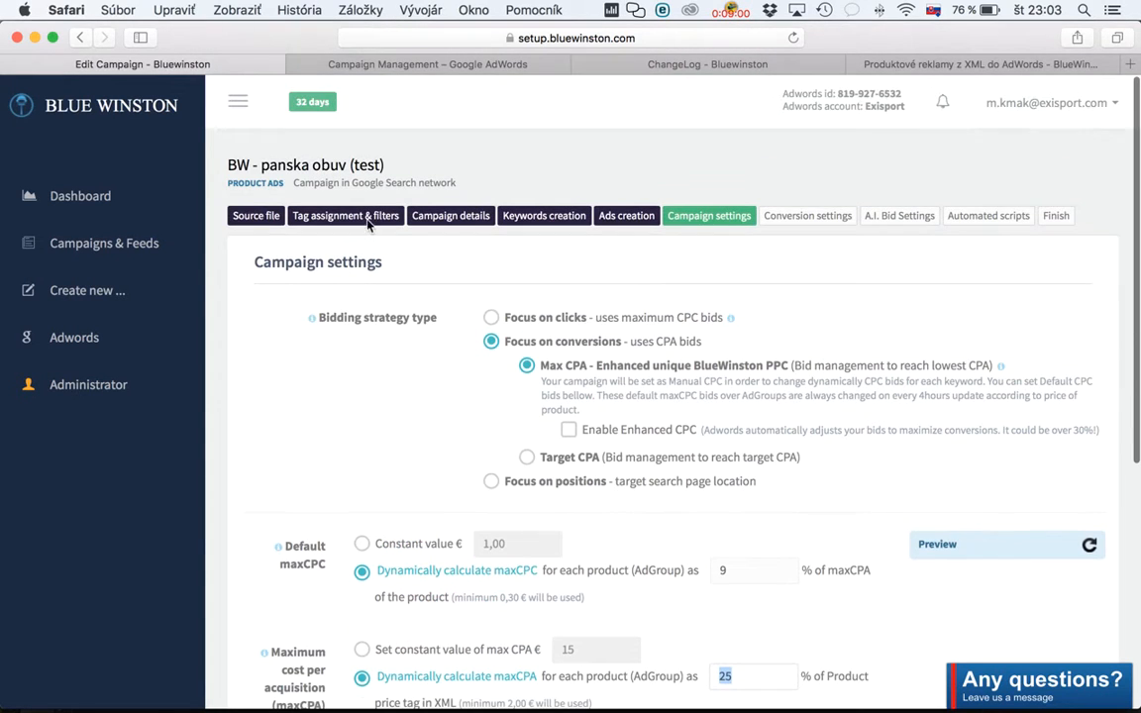
pyautogui.scroll(-5, 606, 438)
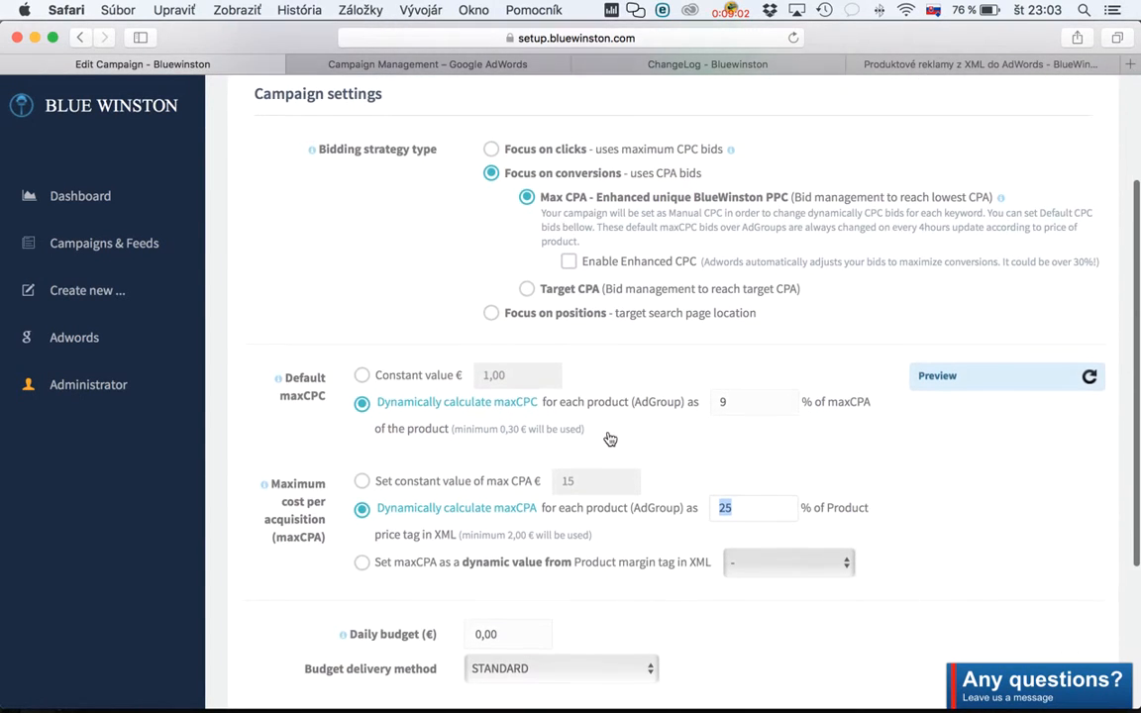
pyautogui.click(768, 494)
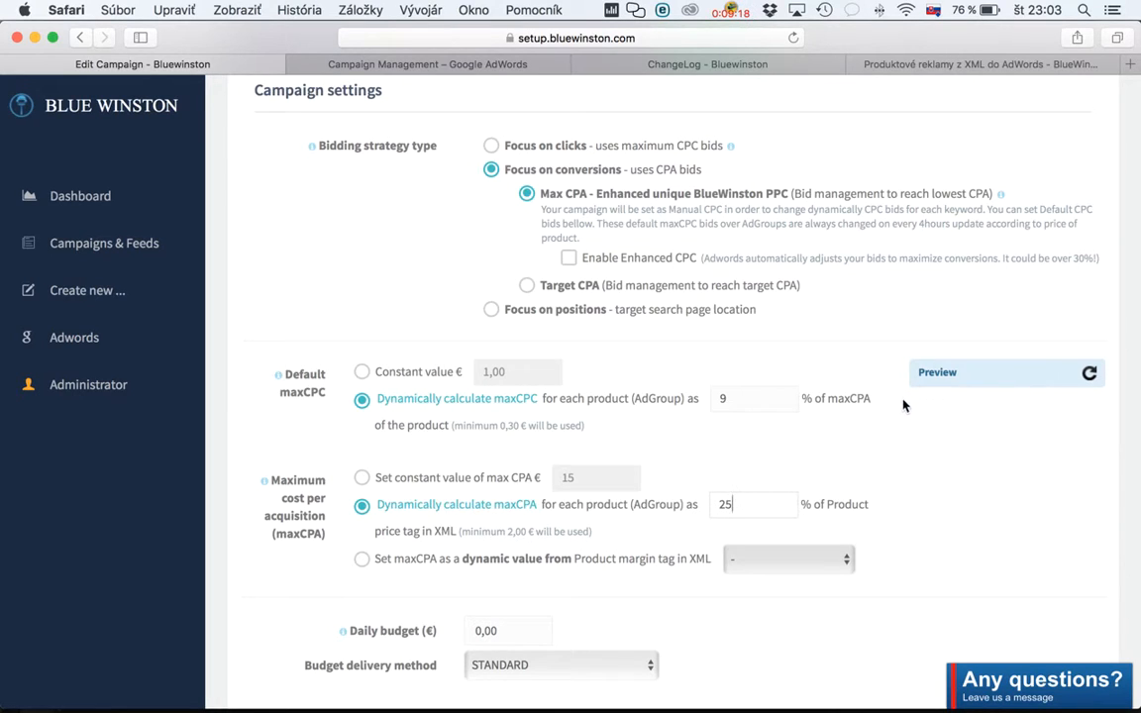
# Set the campaign's daily budget to 10 €.
pyautogui.scroll(-1, 729, 457)
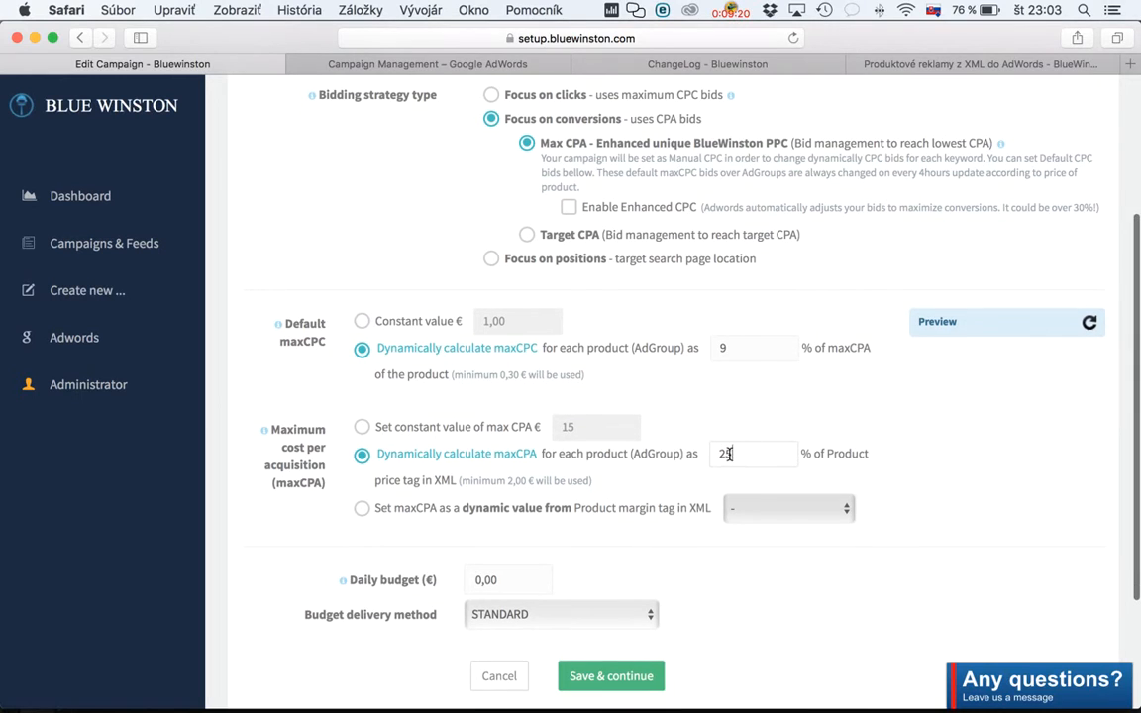
pyautogui.doubleClick(486, 580)
pyautogui.scroll(-1, 551, 579)
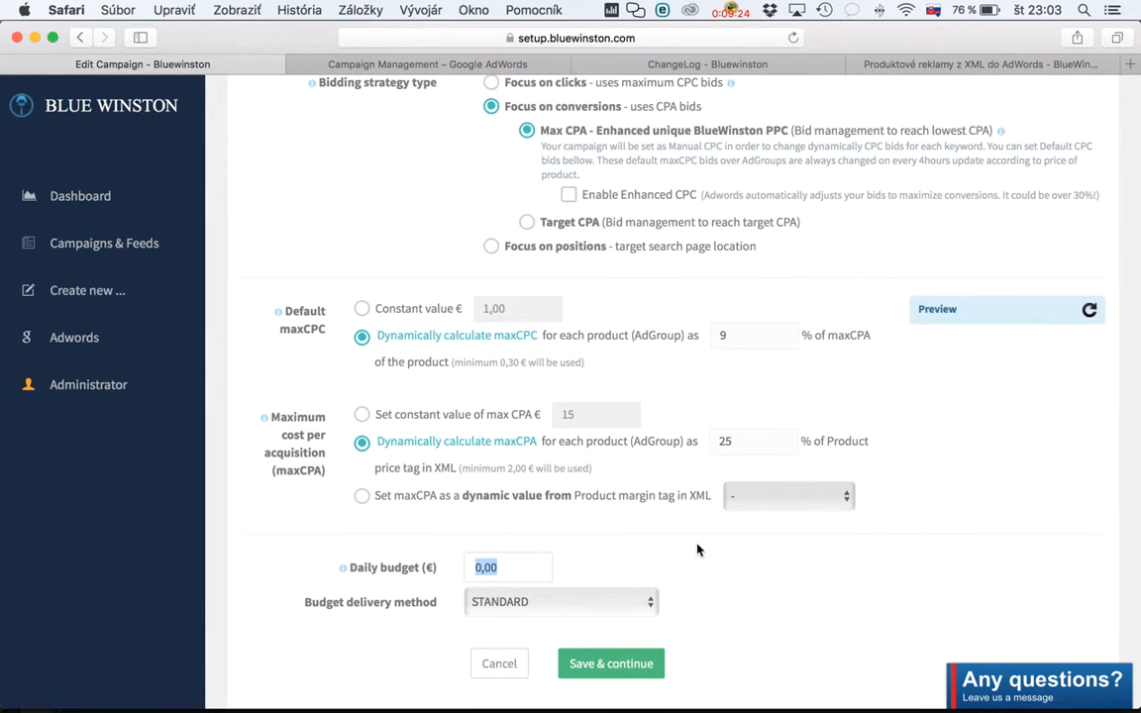
pyautogui.write('10')
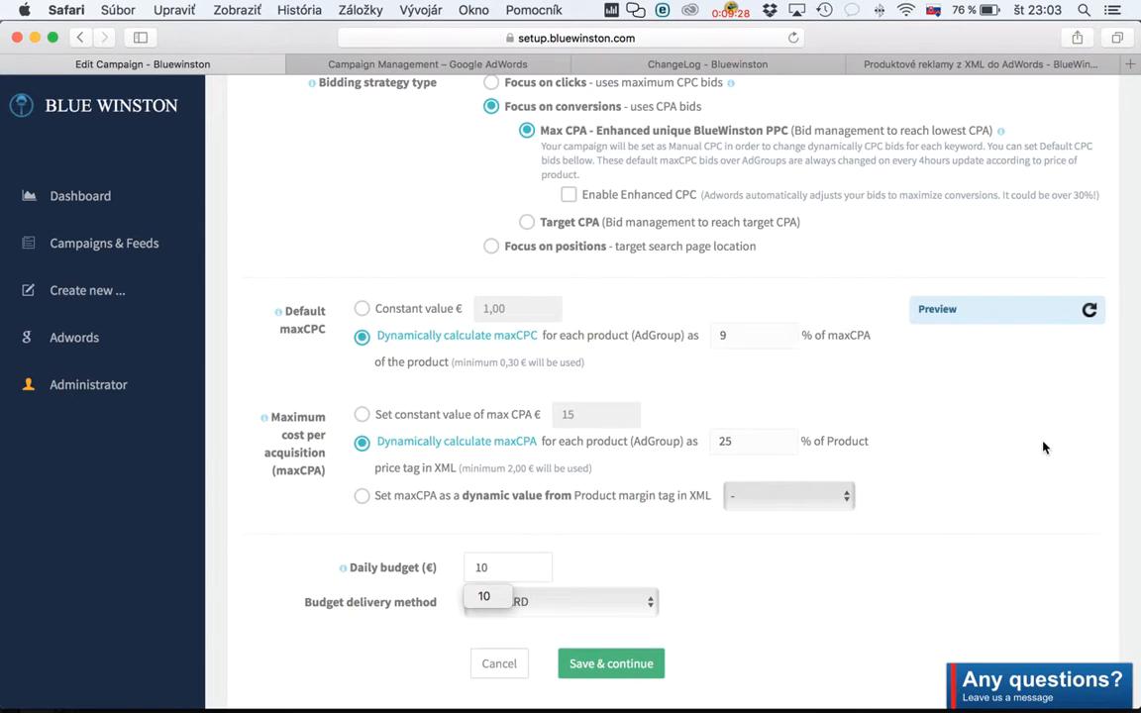
pyautogui.click(938, 396)
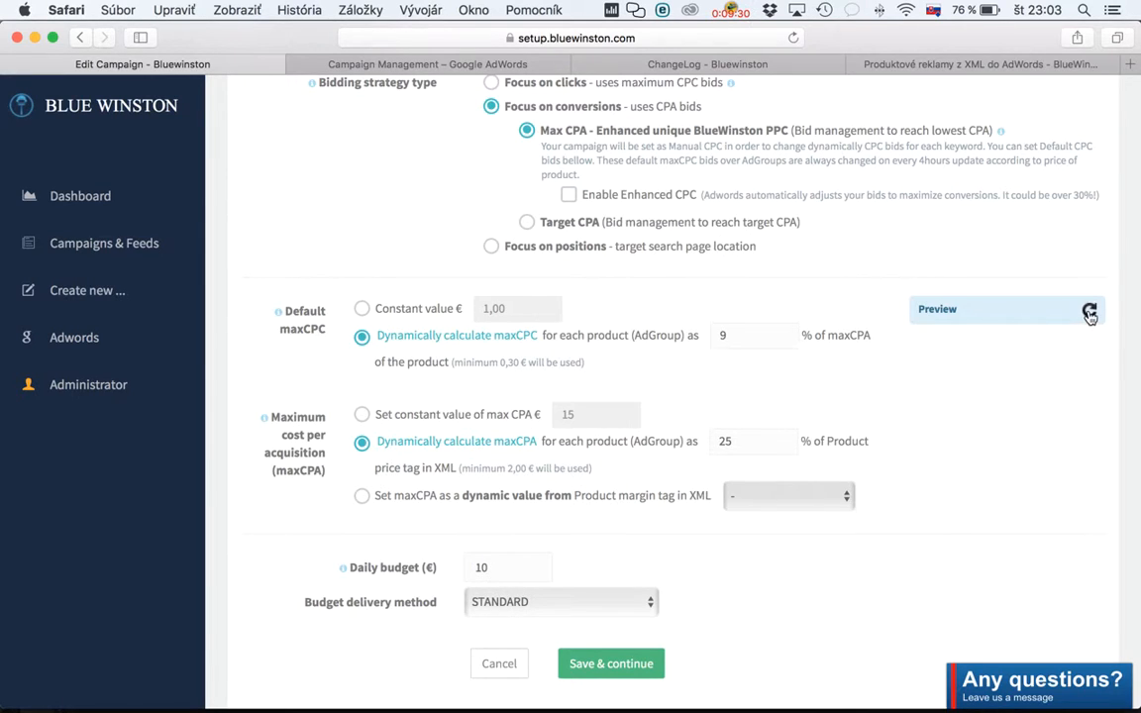
# Generate a bid preview for a sample product and examine its price, default max CPC and max CPA against the entered percentages.
pyautogui.scroll(5, 561, 287)
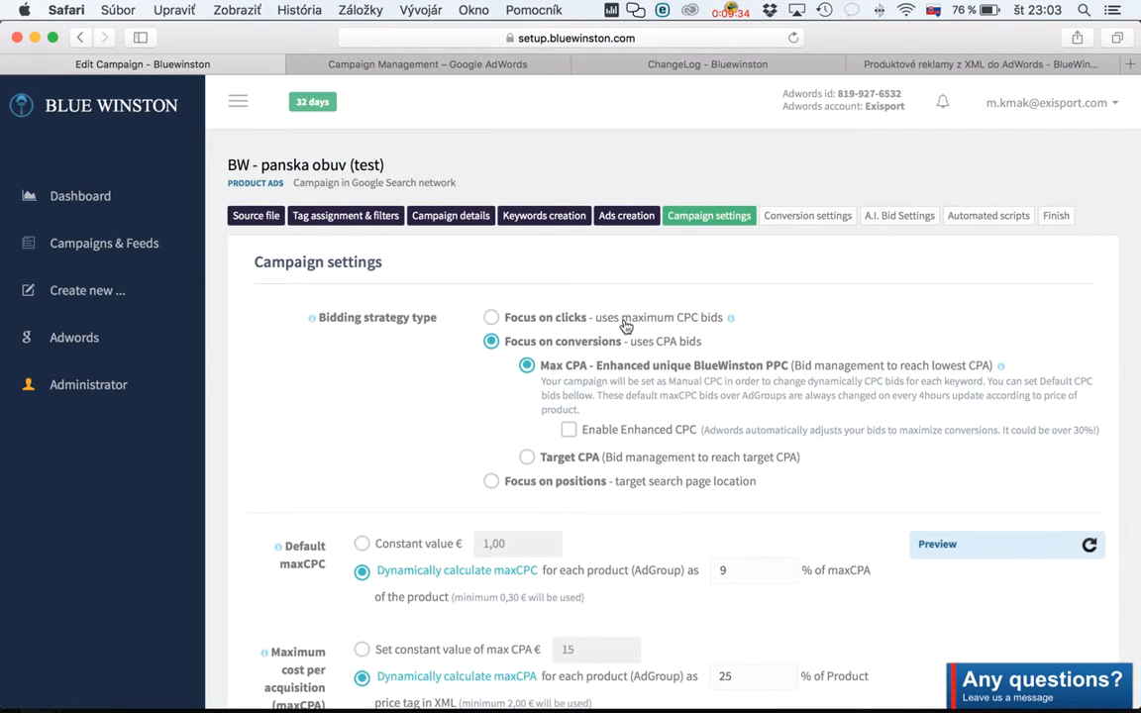
pyautogui.scroll(-8, 626, 327)
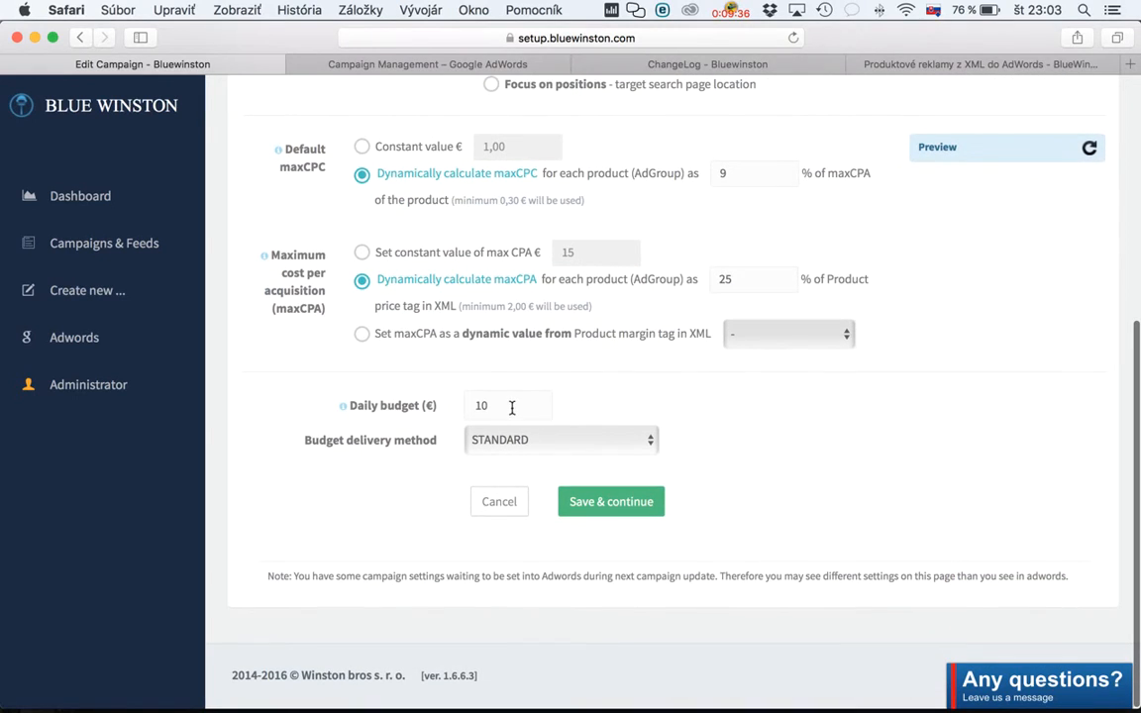
pyautogui.scroll(2, 612, 403)
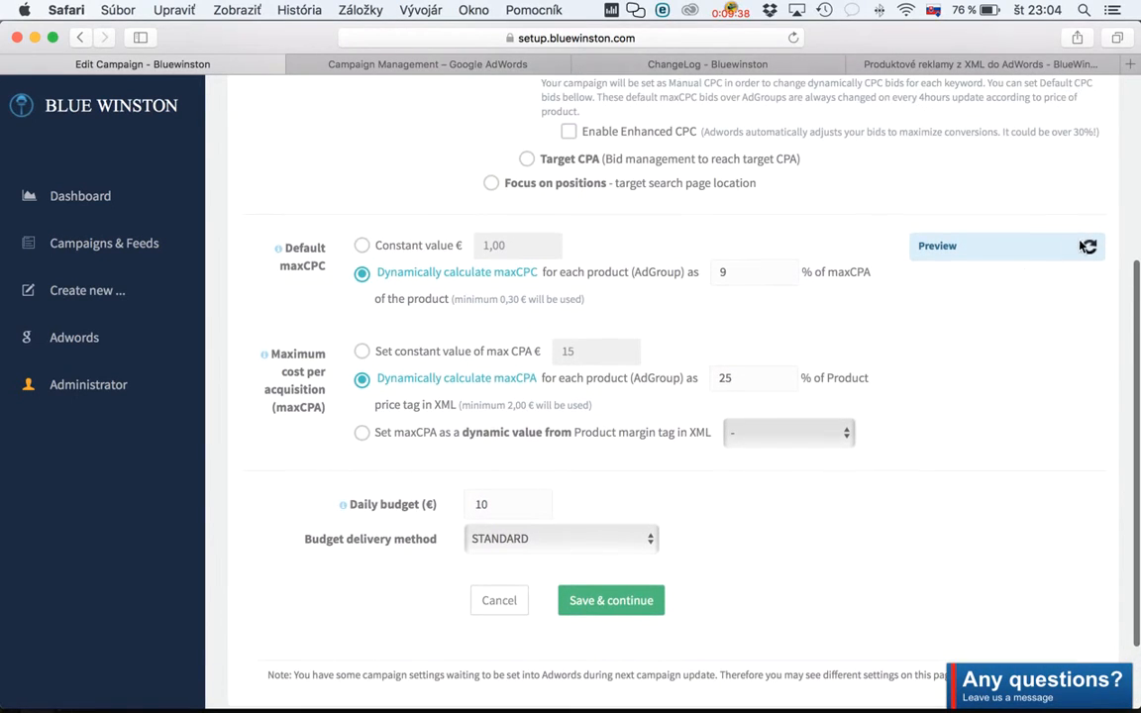
pyautogui.click(1088, 246)
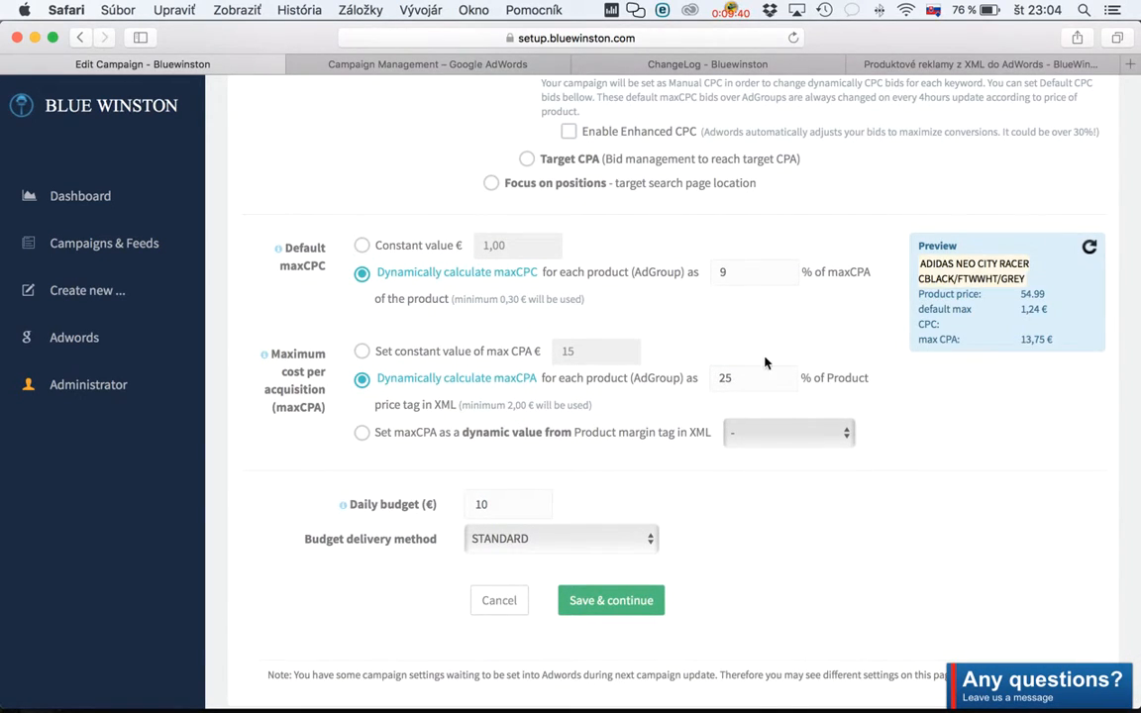
pyautogui.click(920, 266)
pyautogui.moveTo(920, 264); pyautogui.dragTo(1043, 277)
pyautogui.click(1042, 278)
pyautogui.doubleClick(1038, 295)
pyautogui.click(762, 373)
pyautogui.doubleClick(762, 373)
pyautogui.moveTo(921, 340); pyautogui.dragTo(974, 339)
pyautogui.click(1058, 338)
pyautogui.moveTo(1058, 340); pyautogui.dragTo(1020, 339)
pyautogui.moveTo(1021, 294); pyautogui.dragTo(1042, 295)
pyautogui.doubleClick(727, 272)
pyautogui.click(1035, 330)
pyautogui.doubleClick(1030, 310)
pyautogui.moveTo(1021, 338); pyautogui.dragTo(1029, 382)
pyautogui.click(1029, 382)
# Set the dynamic default maxCPC to 3 % of maxCPA and refresh the preview to check the resulting default max CPC.
pyautogui.click(757, 276)
pyautogui.doubleClick(757, 276)
pyautogui.write('3')
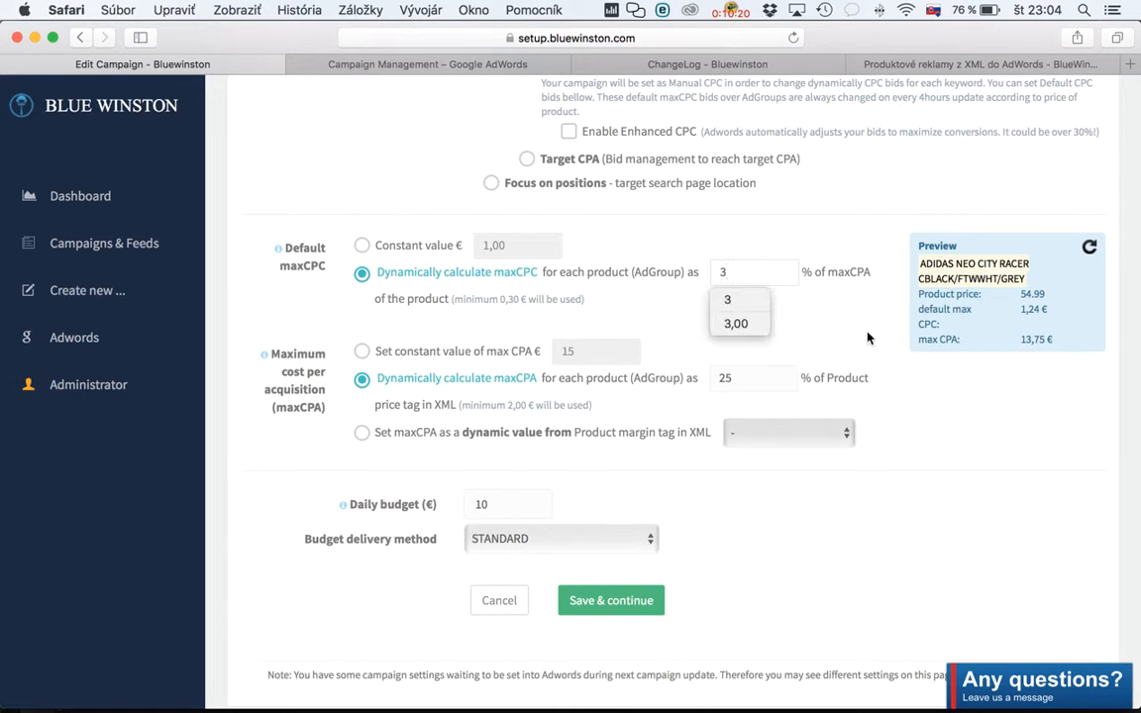
pyautogui.click(1089, 247)
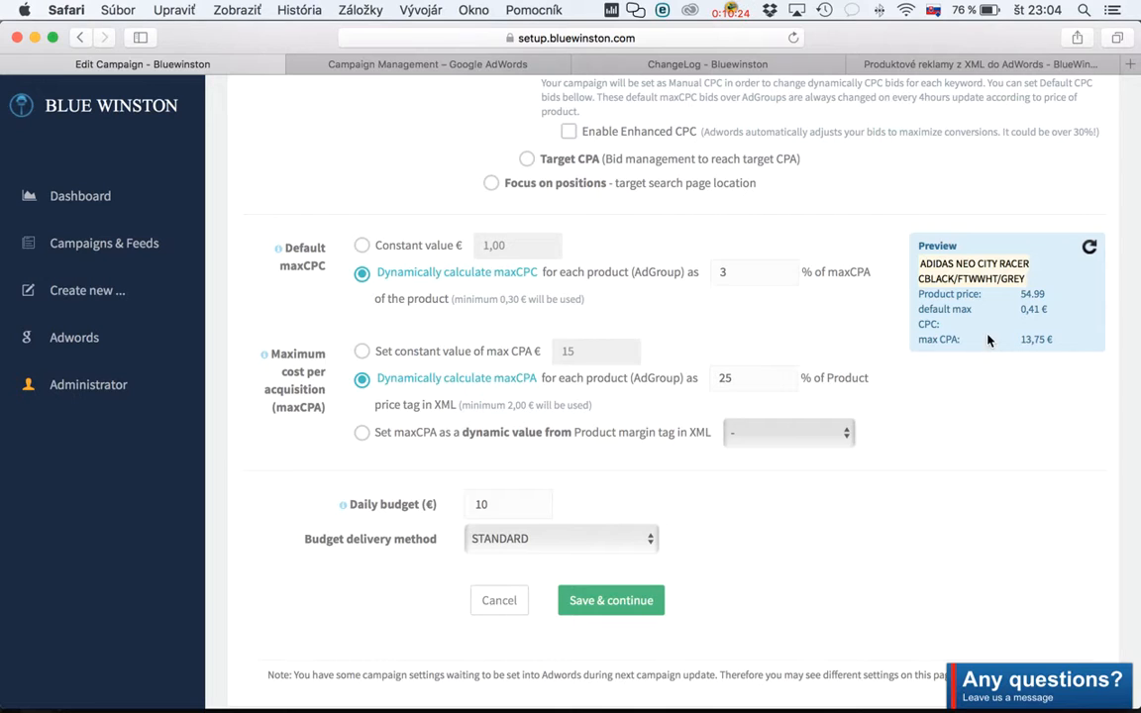
pyautogui.doubleClick(1021, 310)
pyautogui.click(986, 404)
pyautogui.scroll(-1, 985, 406)
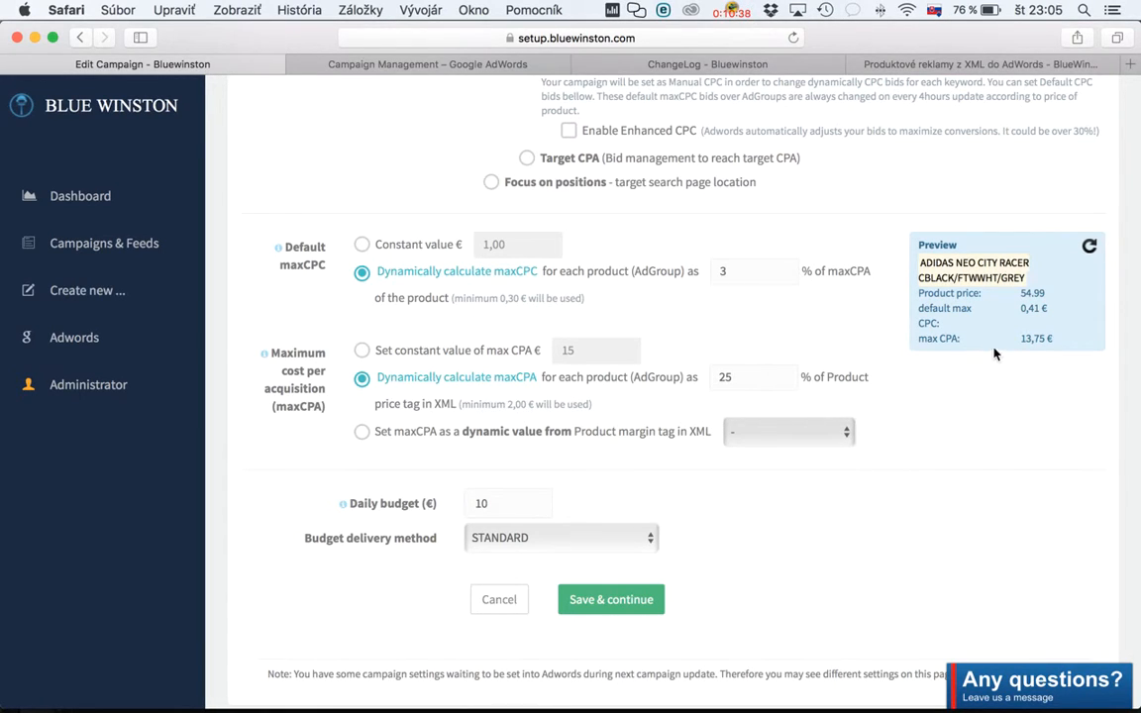
# Lower the dynamic default maxCPC to 1 % of maxCPA and refresh the preview to check the minimum bid.
pyautogui.doubleClick(739, 272)
pyautogui.write('1')
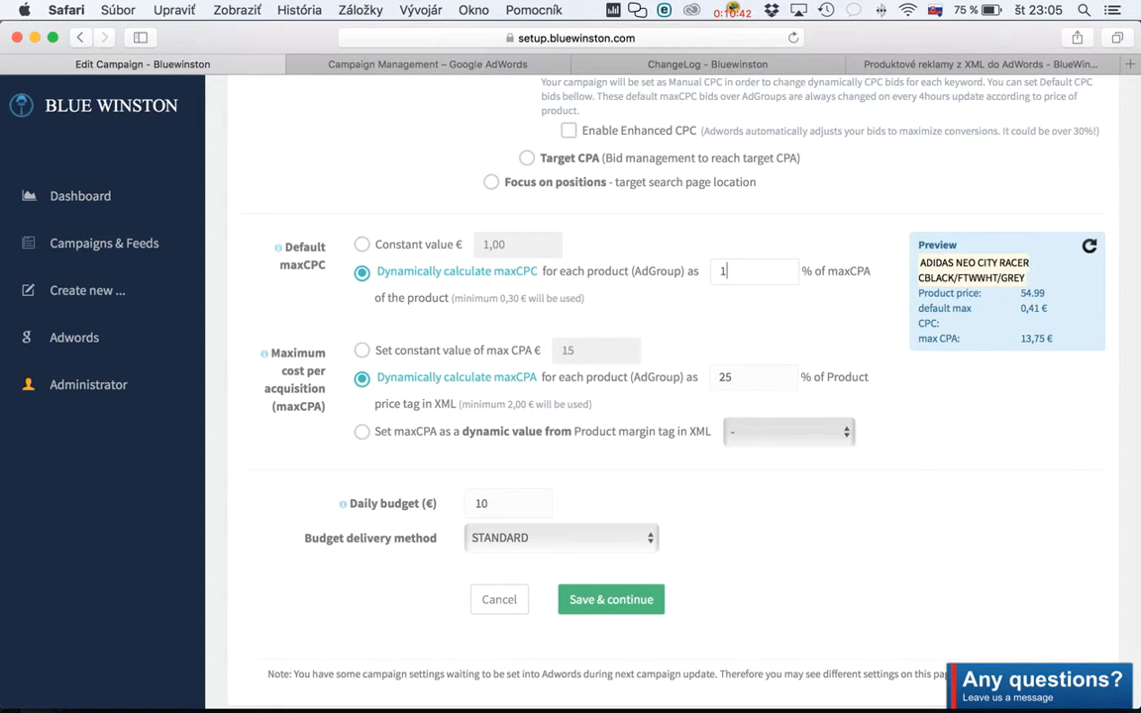
pyautogui.click(1090, 248)
pyautogui.doubleClick(1034, 308)
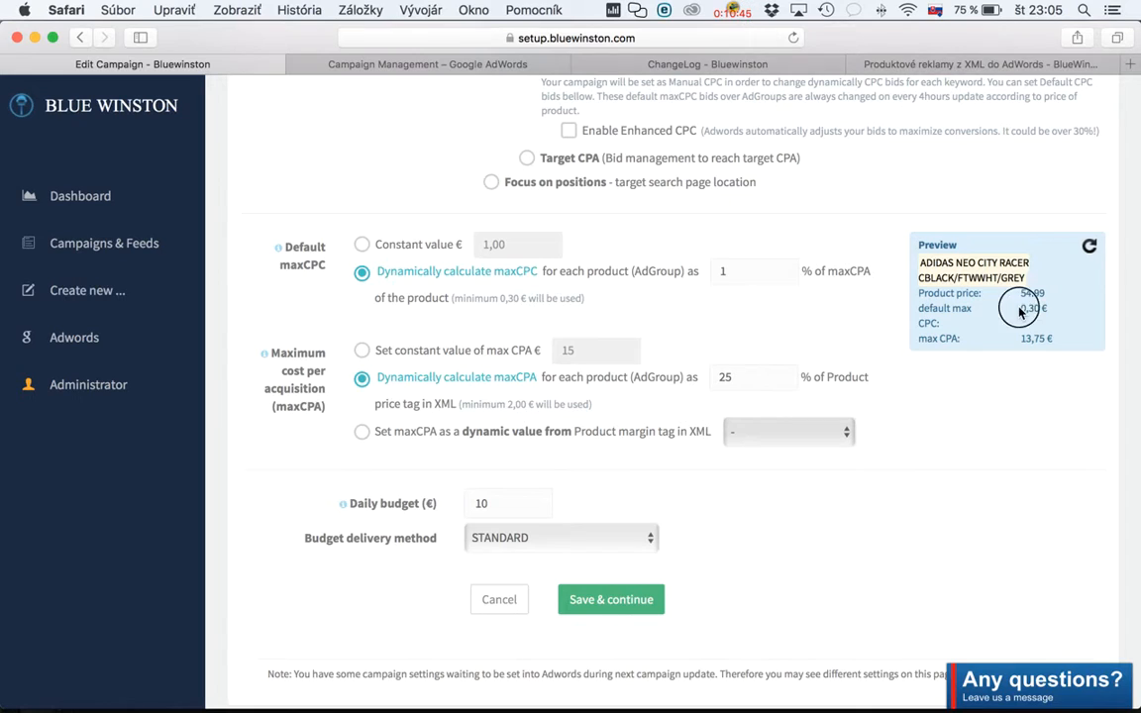
pyautogui.click(1011, 385)
# Set the dynamic default maxCPC back to 9 % of maxCPA.
pyautogui.click(736, 274)
pyautogui.doubleClick(736, 274)
pyautogui.write('9')
pyautogui.click(780, 339)
# Set the dynamic maxCPA to 53 % of the product price and refresh the preview to check the calculated bids.
pyautogui.doubleClick(769, 378)
pyautogui.write('53')
pyautogui.click(938, 421)
pyautogui.click(1088, 246)
pyautogui.doubleClick(1028, 293)
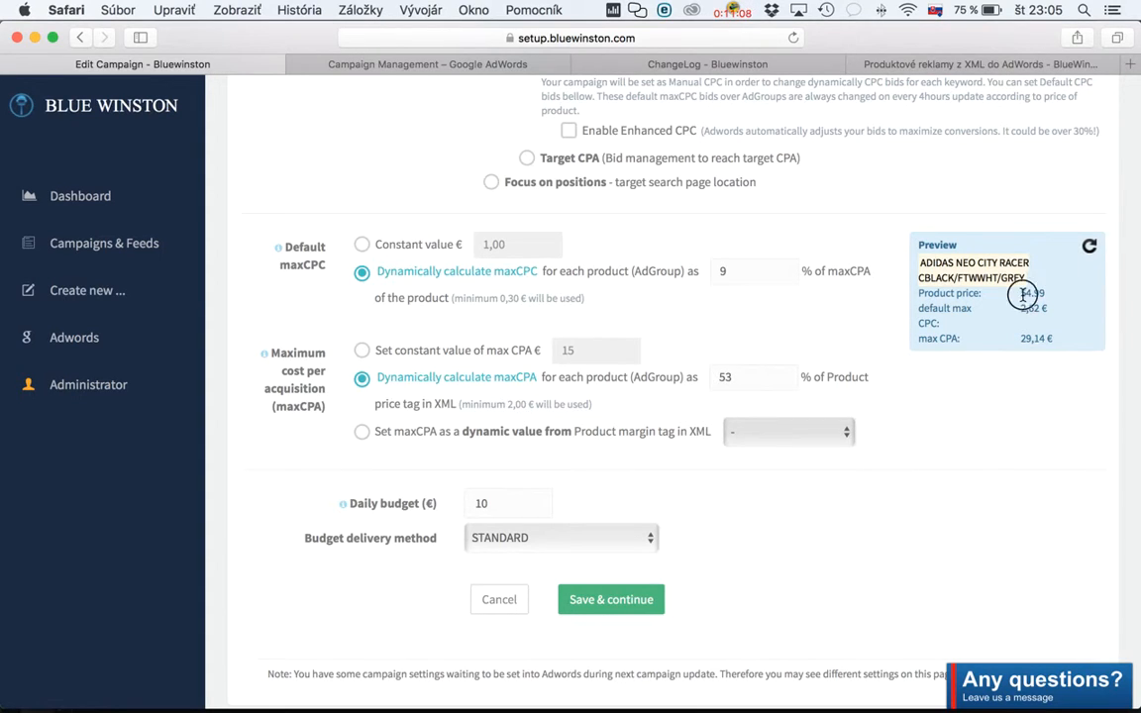
pyautogui.tripleClick(1035, 338)
pyautogui.doubleClick(1033, 308)
# Refresh the preview repeatedly to compare the calculated default max CPC and max CPA for other products.
pyautogui.click(1090, 248)
pyautogui.click(1089, 247)
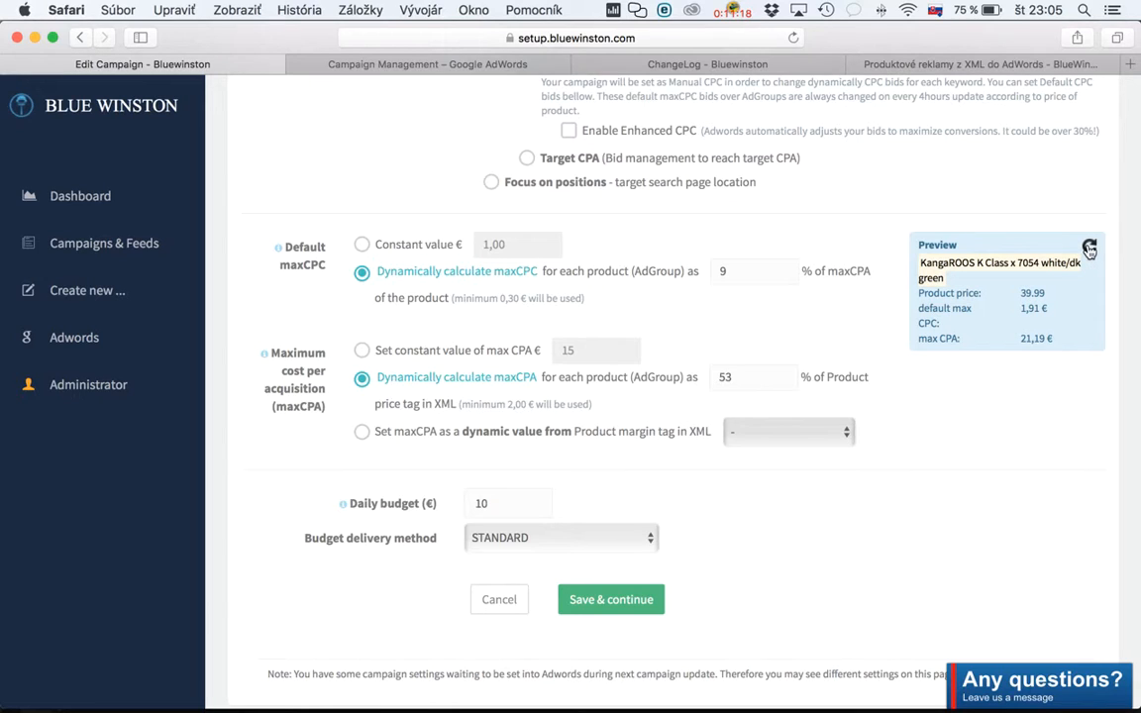
pyautogui.click(1090, 248)
pyautogui.click(1088, 248)
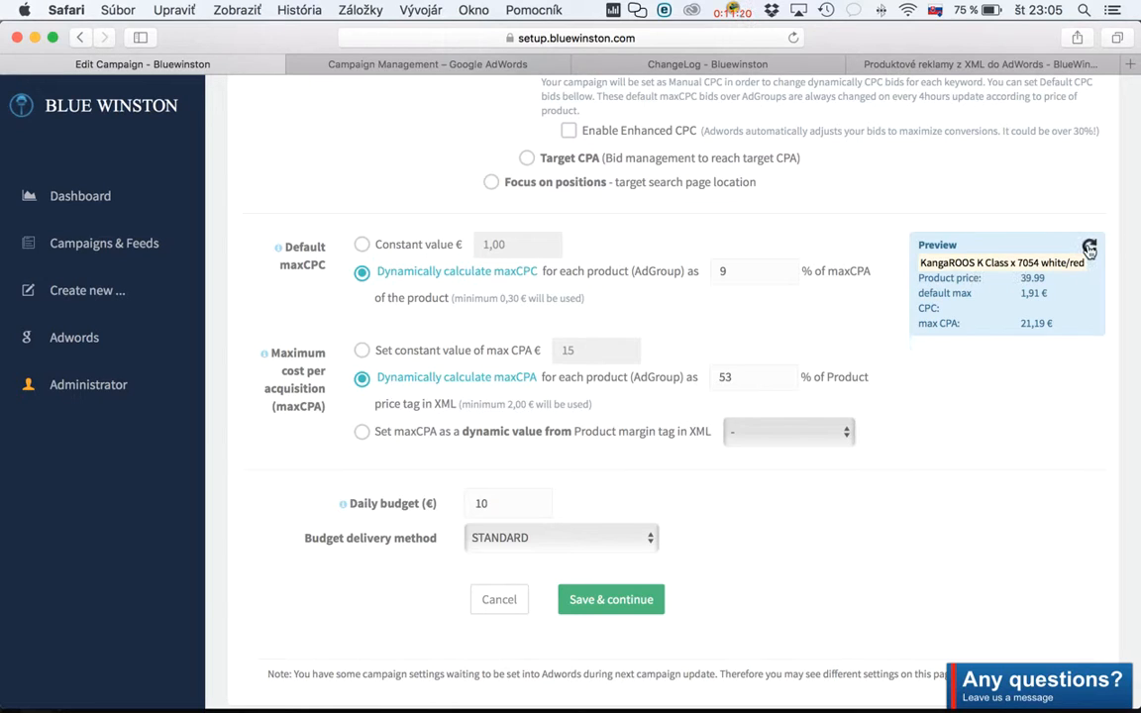
pyautogui.click(1089, 248)
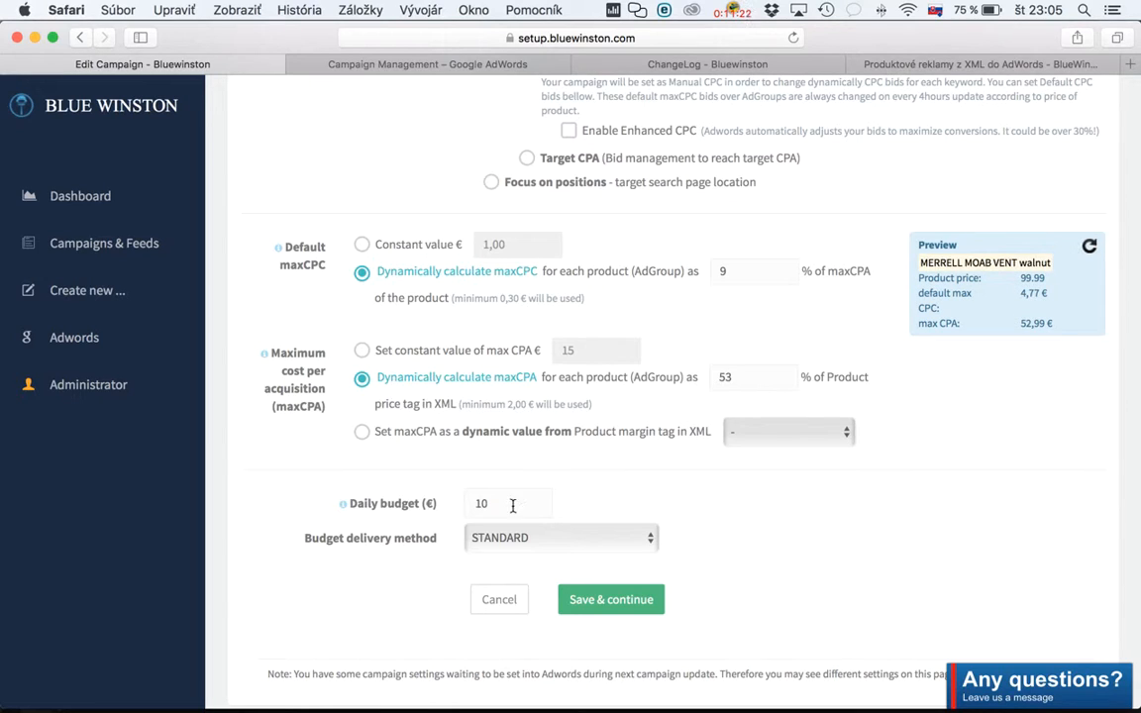
# Try the constant value and Product margin tag options for maxCPA, and return to dynamic calculation from the product price.
pyautogui.scroll(4, 307, 535)
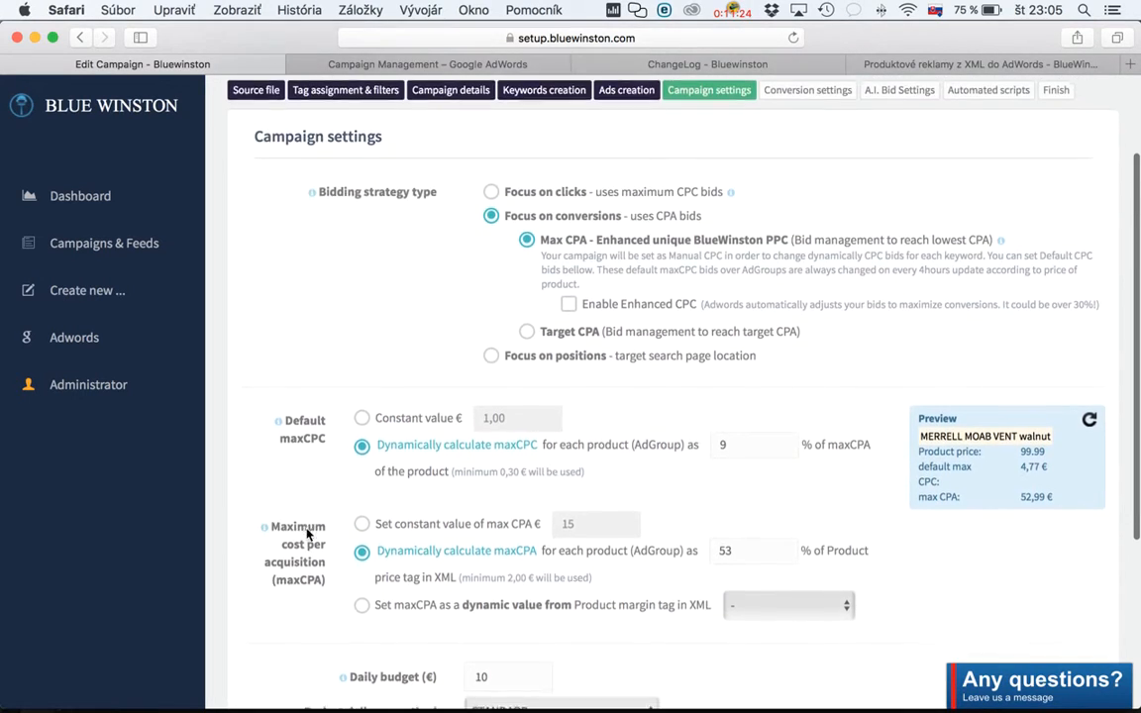
pyautogui.scroll(-2, 307, 535)
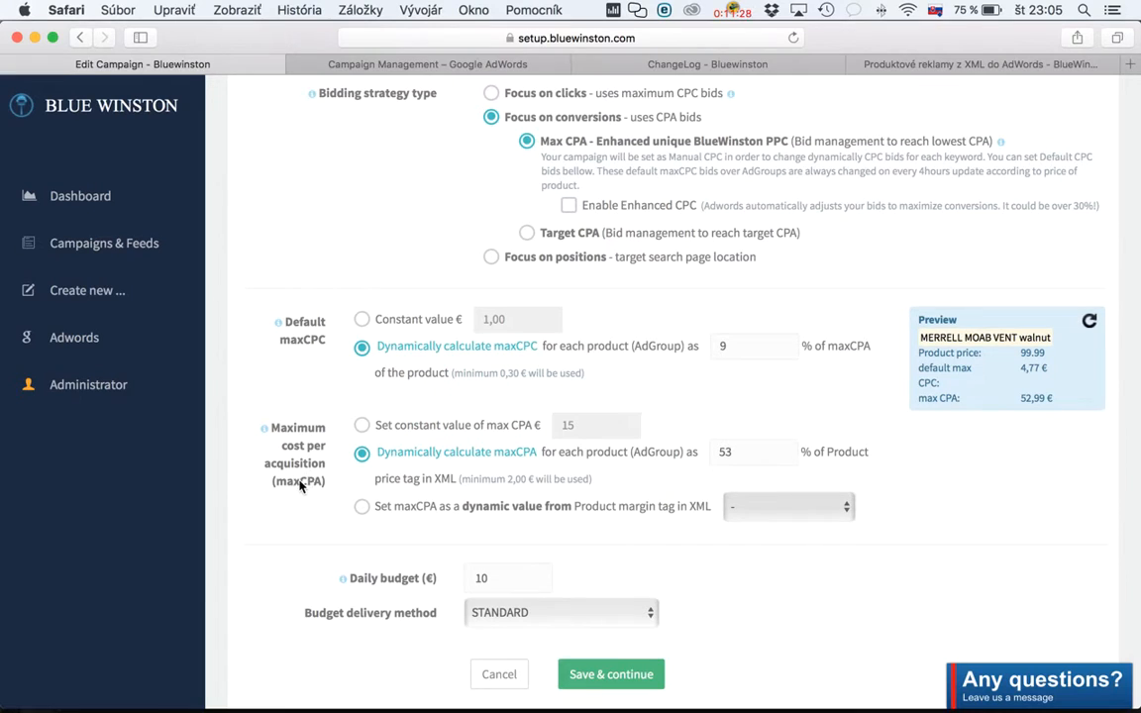
pyautogui.click(377, 432)
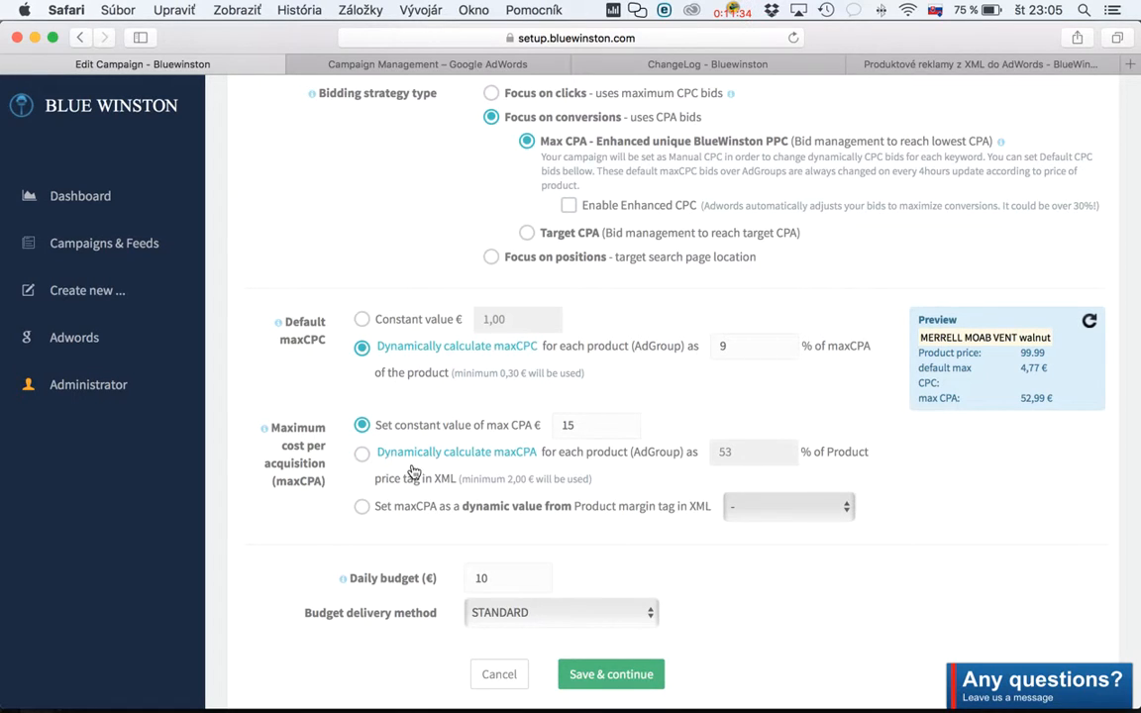
pyautogui.click(363, 455)
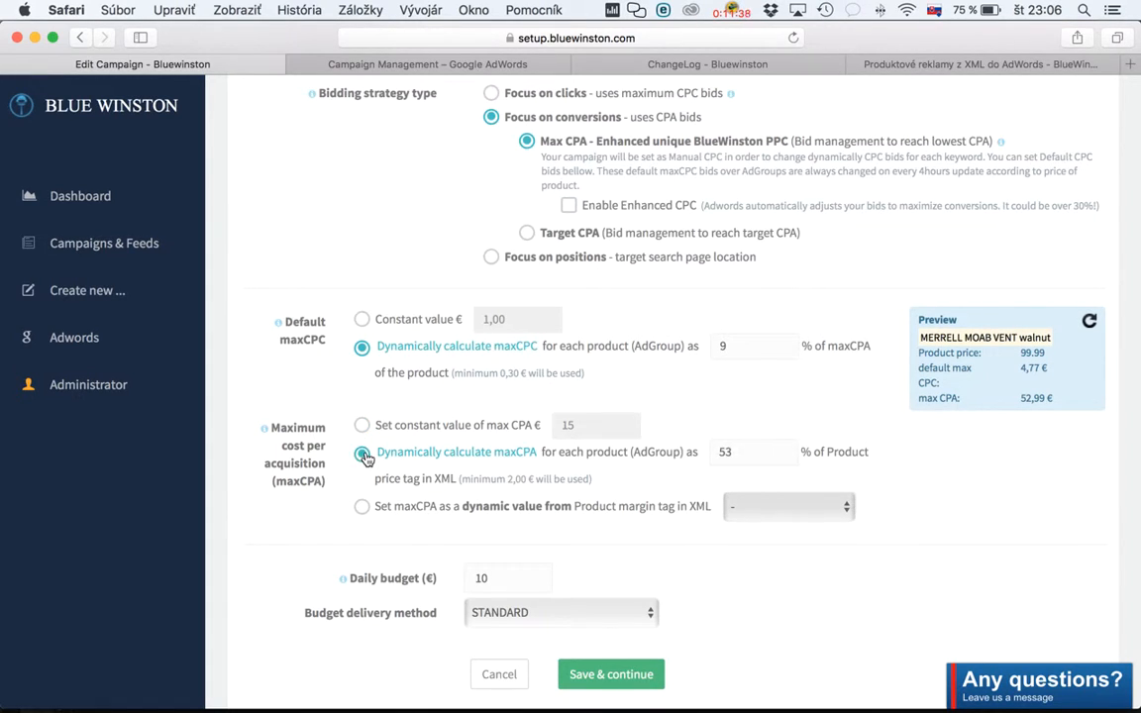
pyautogui.click(363, 508)
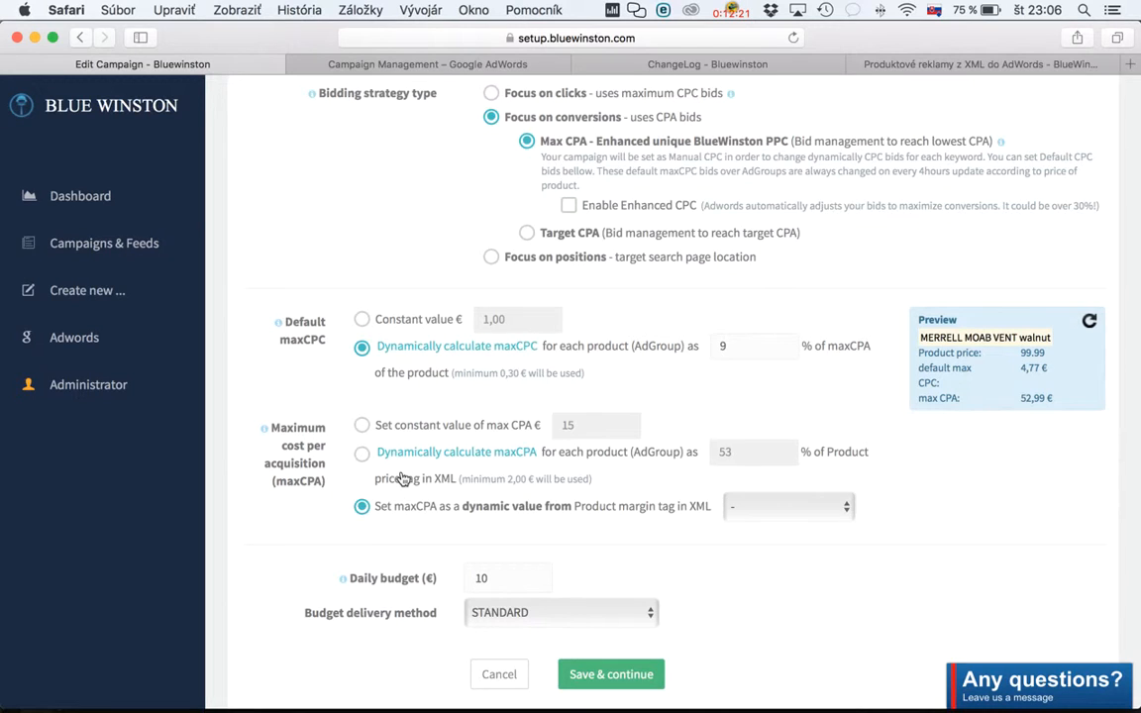
pyautogui.click(362, 452)
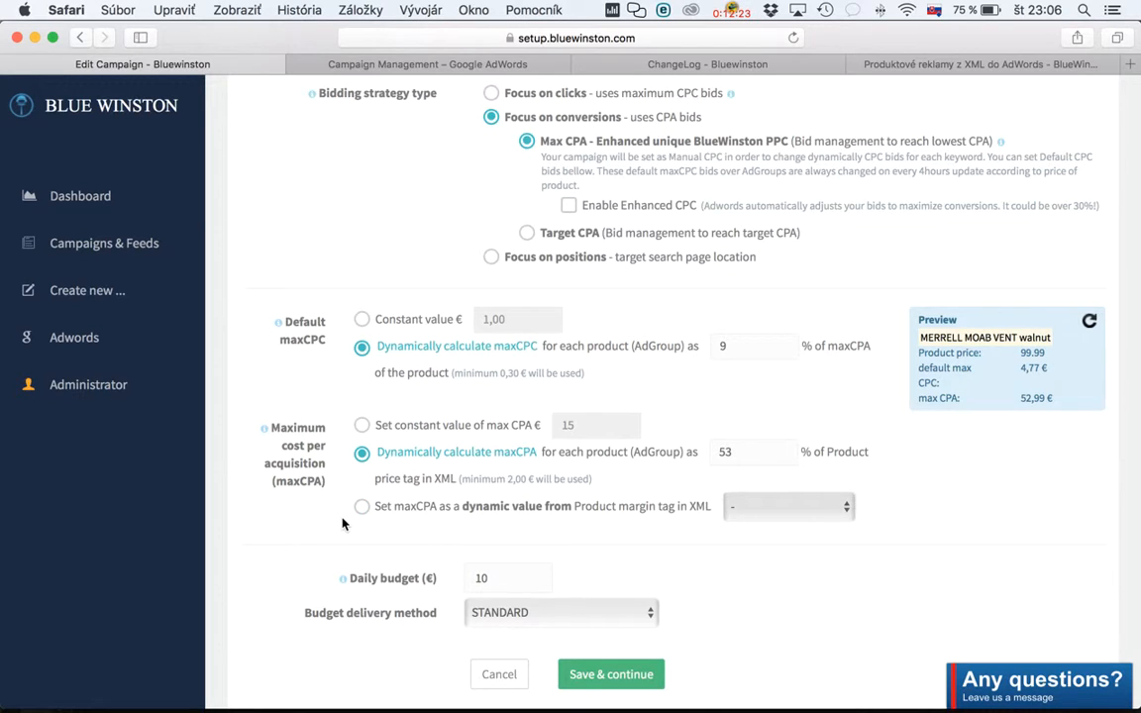